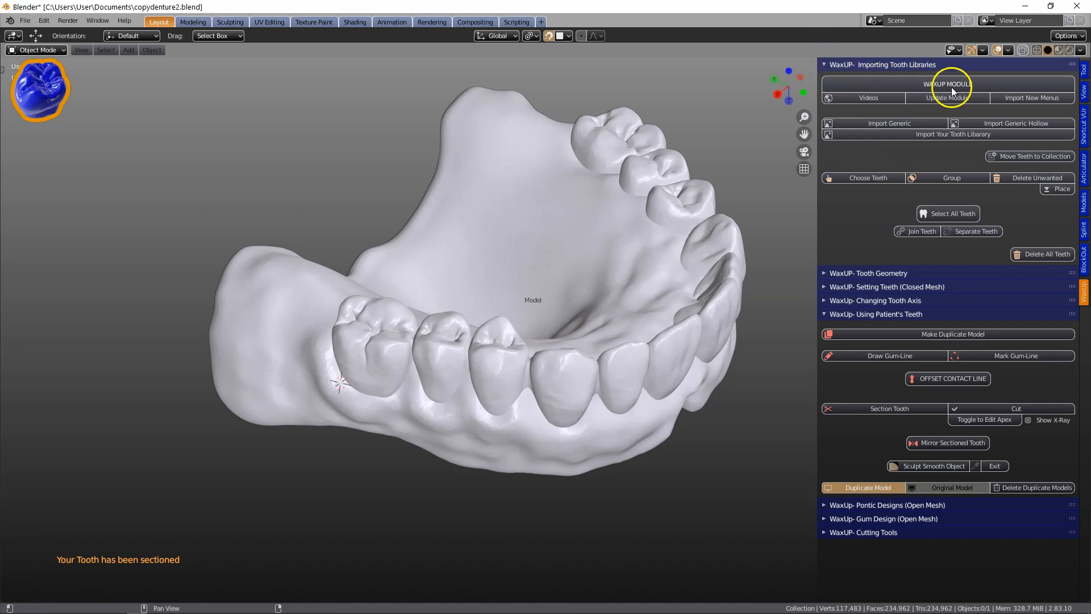
Select the dental arch model and make a duplicate of it
{"action": "middle_click_drag", "start_coordinate": [344, 407], "coordinate": [376, 397]}
{"action": "scroll", "coordinate": [334, 428], "scroll_direction": "up", "scroll_amount": 5}
{"action": "scroll", "coordinate": [445, 383], "scroll_direction": "down", "scroll_amount": 4}
{"action": "scroll", "coordinate": [414, 368], "scroll_direction": "up", "scroll_amount": 5}
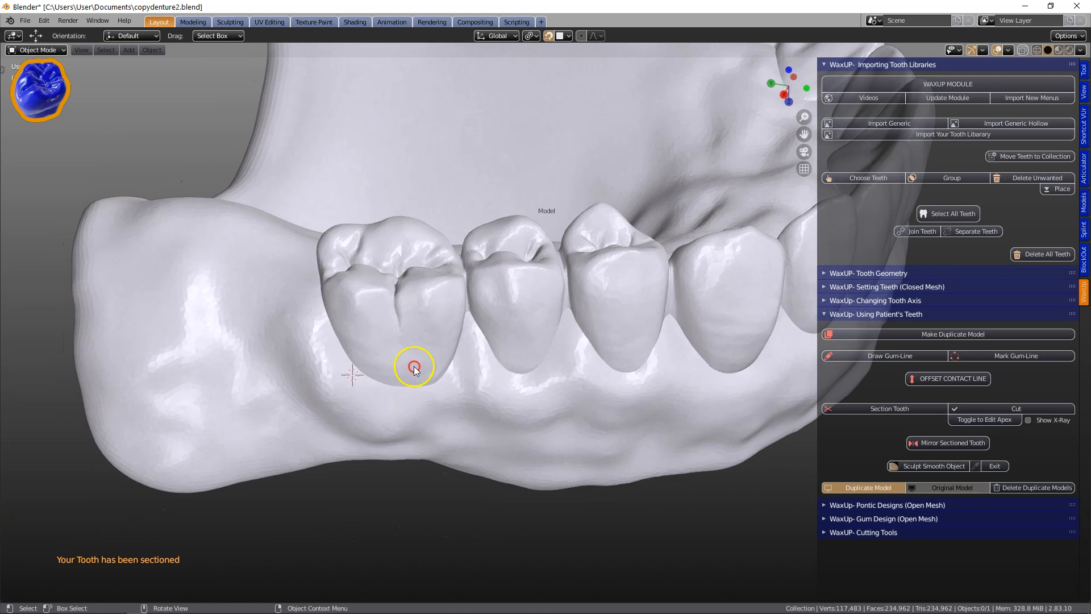
{"action": "left_click", "coordinate": [348, 360]}
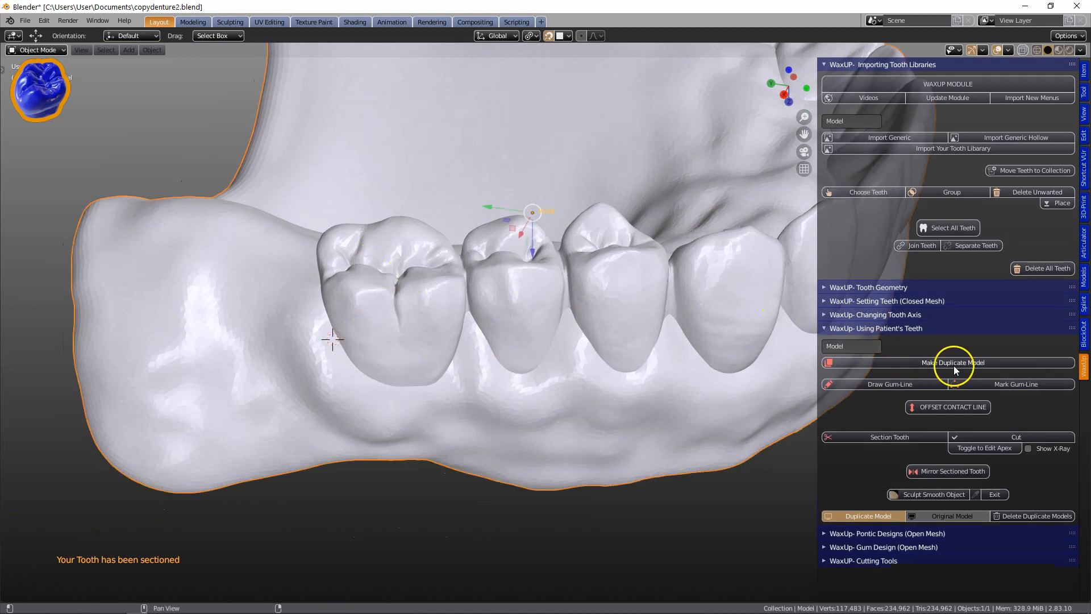
{"action": "left_click", "coordinate": [953, 366]}
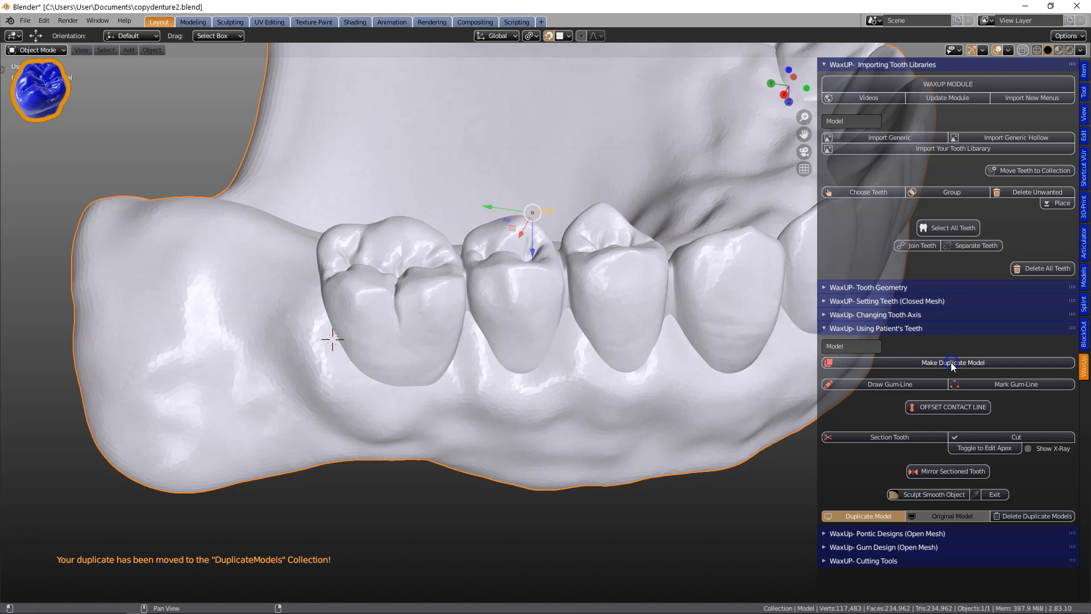
Start drawing a gum line and extrude it point by point along the outer gum margin of the molar, premolars and canine
{"action": "left_click", "coordinate": [880, 385]}
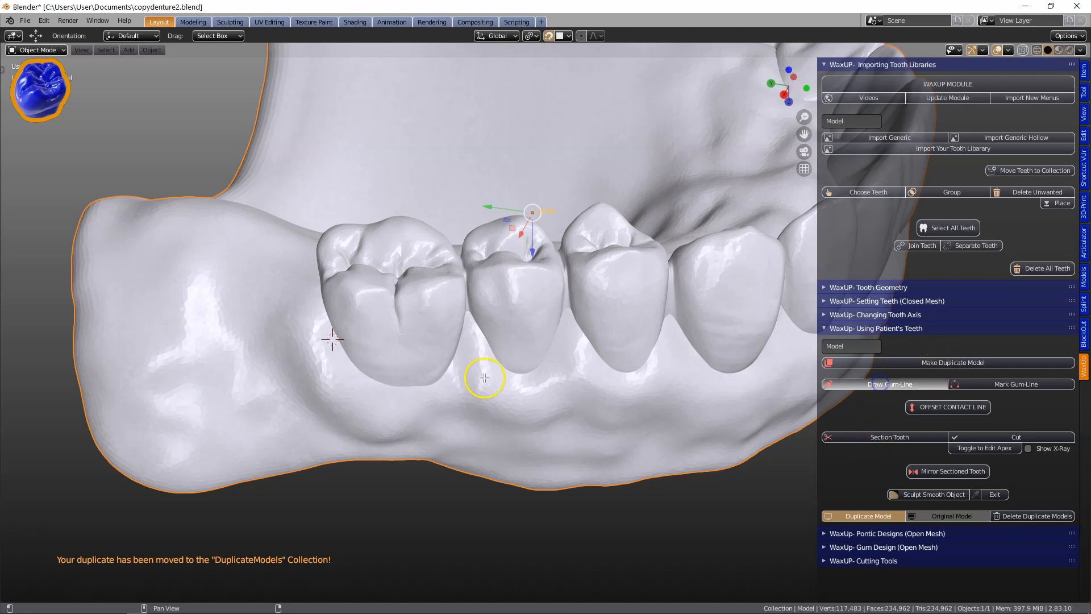
{"action": "scroll", "coordinate": [329, 370], "scroll_direction": "up", "scroll_amount": 2}
{"action": "key", "text": "e"}
{"action": "left_click", "coordinate": [318, 419]}
{"action": "key", "text": "e"}
{"action": "left_click", "coordinate": [407, 404]}
{"action": "key", "text": "e"}
{"action": "left_click", "coordinate": [426, 335]}
{"action": "key", "text": "e"}
{"action": "left_click", "coordinate": [488, 415]}
{"action": "key", "text": "e"}
{"action": "left_click", "coordinate": [671, 415]}
{"action": "key", "text": "e"}
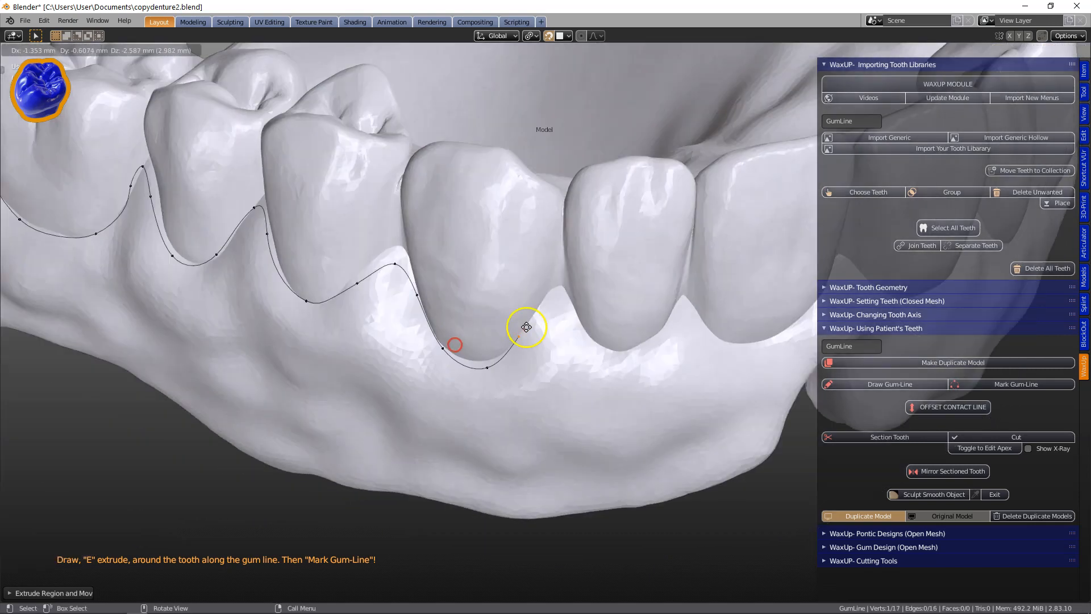
Continue extruding the gum line along the outer margin of the front teeth and around the opposite side of the arch
{"action": "left_click", "coordinate": [657, 353]}
{"action": "key", "text": "e"}
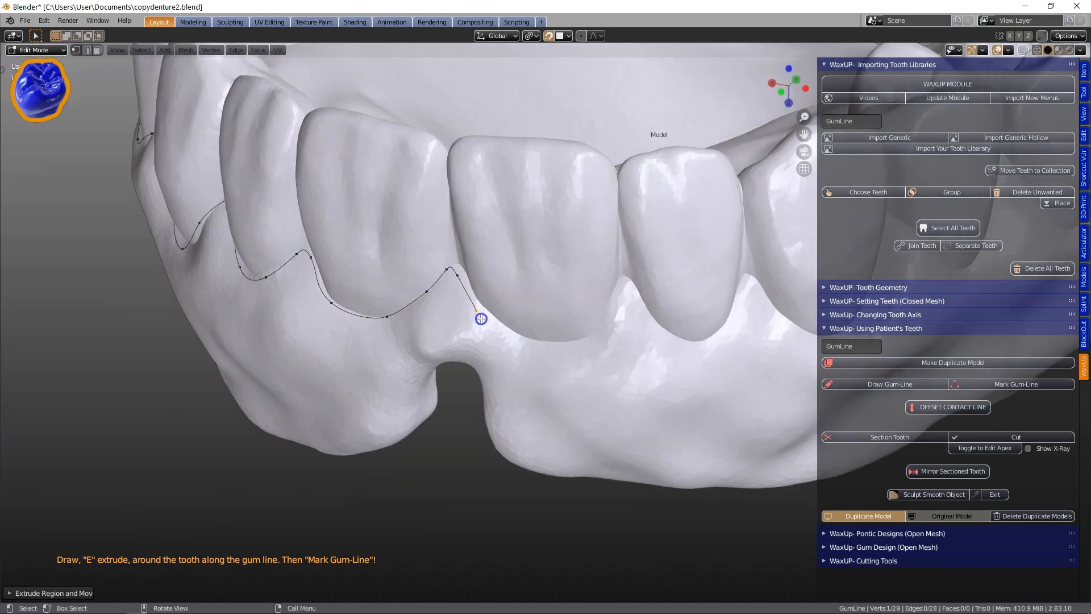
{"action": "left_click", "coordinate": [531, 358]}
{"action": "key", "text": "e"}
{"action": "left_click", "coordinate": [750, 280]}
{"action": "key", "text": "e"}
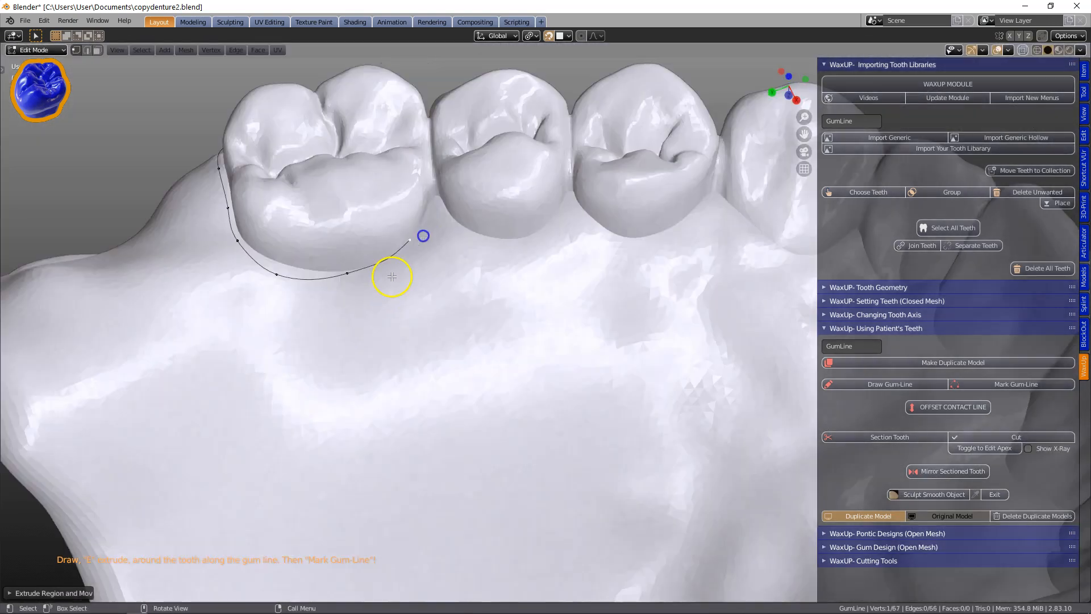
Extrude the gum line along the inner gum margin from the far molar past the premolars and front teeth
{"action": "key", "text": "e"}
{"action": "left_click", "coordinate": [441, 207]}
{"action": "key", "text": "e"}
{"action": "left_click", "coordinate": [555, 214]}
{"action": "key", "text": "e"}
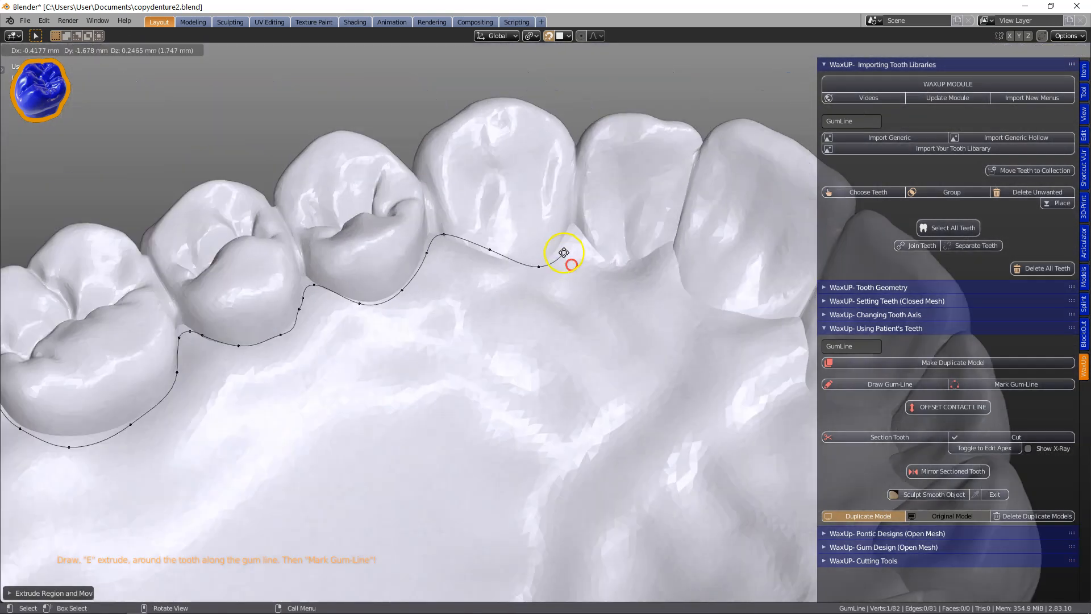
{"action": "left_click", "coordinate": [563, 252]}
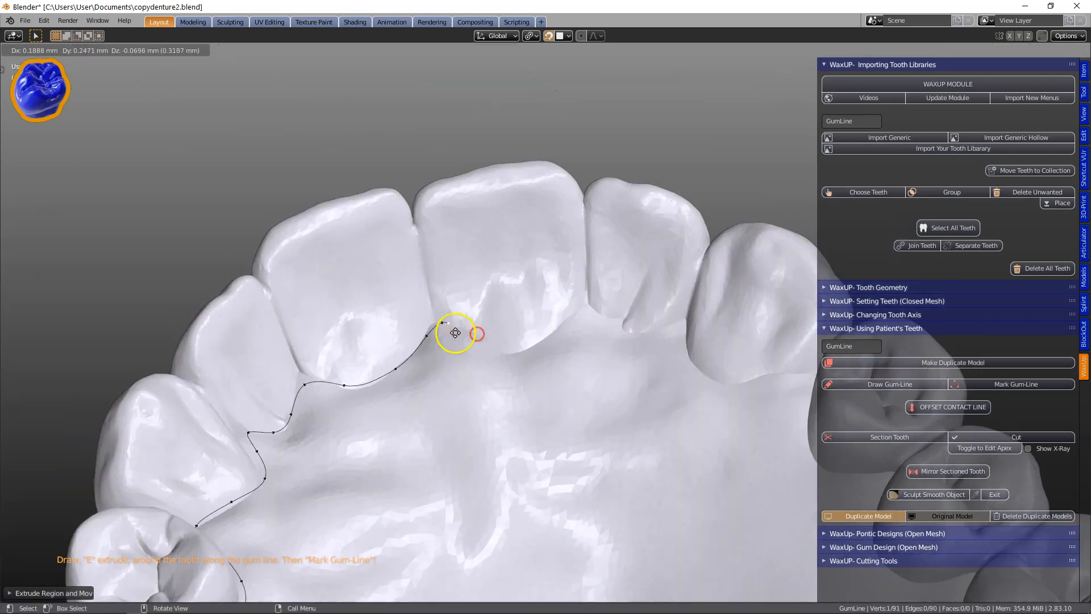
{"action": "key", "text": "e"}
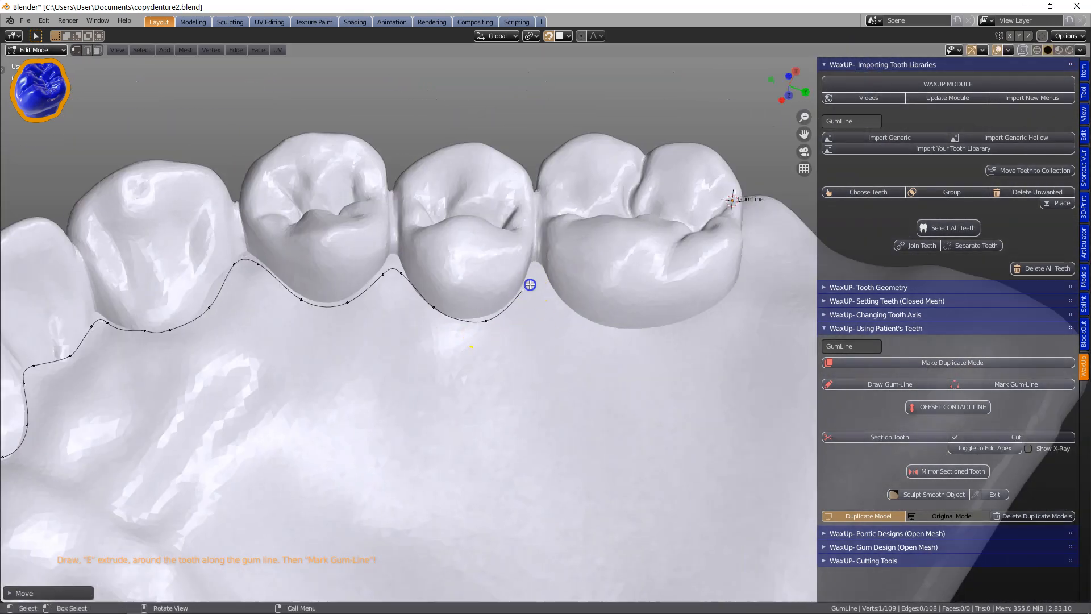
Complete the gum line around the starting molar and join its two end points into a closed loop
{"action": "left_click", "coordinate": [532, 283]}
{"action": "left_click", "coordinate": [390, 343]}
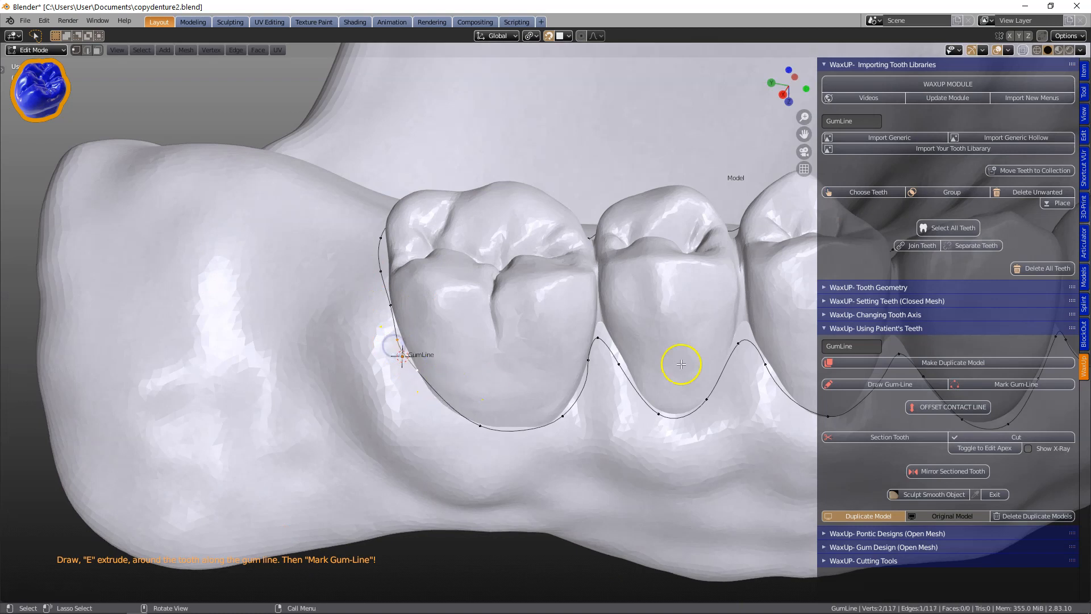
{"action": "middle_click_drag", "start_coordinate": [670, 354], "coordinate": [412, 321]}
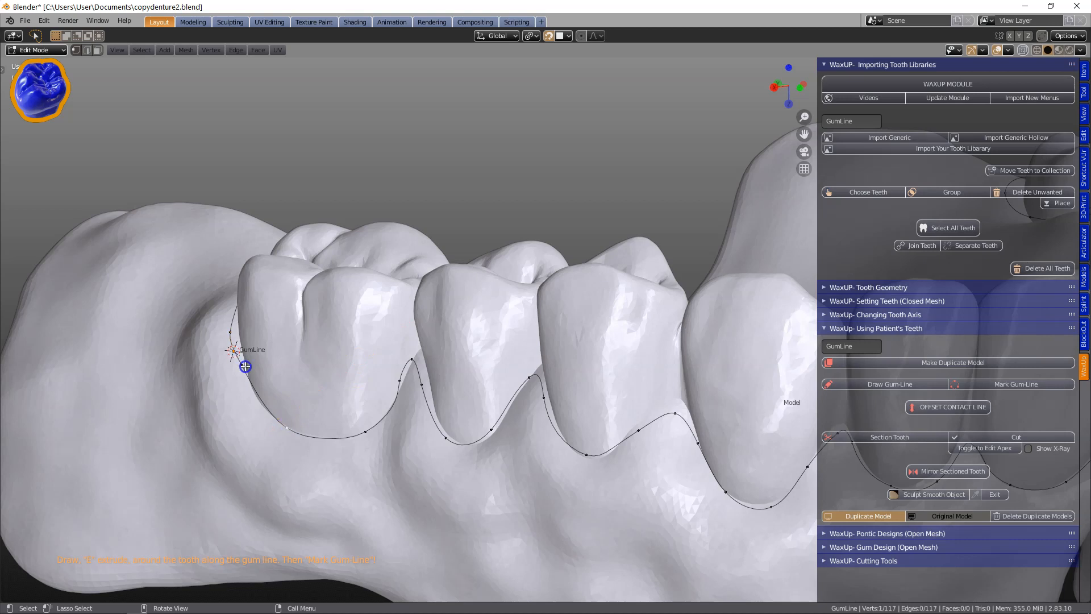
{"action": "middle_click_drag", "start_coordinate": [243, 362], "coordinate": [273, 366]}
{"action": "key", "text": "f"}
{"action": "key", "text": "ctrl+z"}
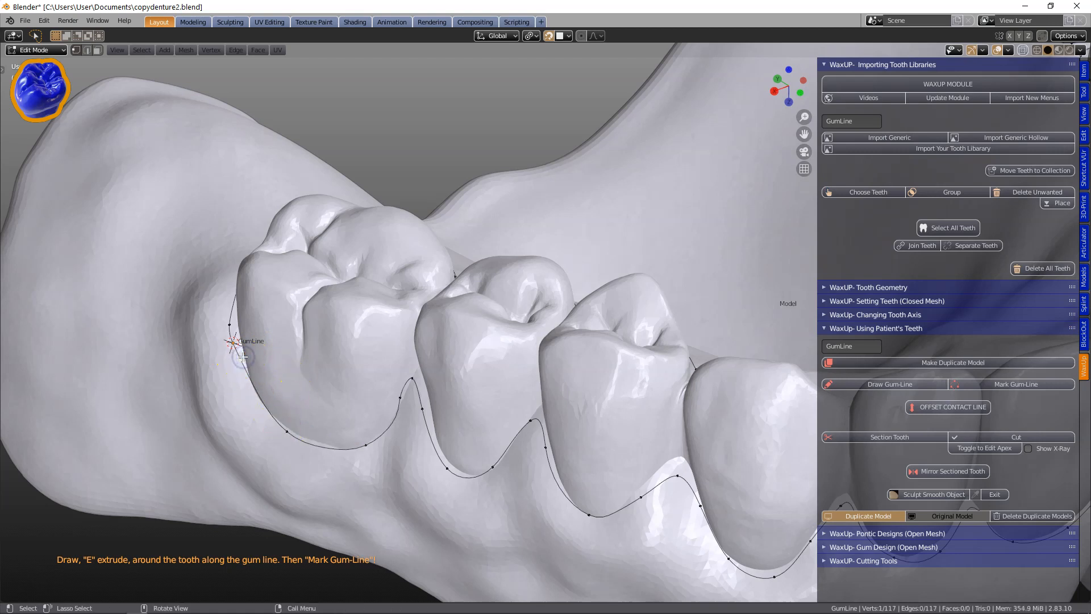
Reposition the gum-line points behind the opening molar so the curve follows the back of the tooth
{"action": "left_click_drag", "start_coordinate": [244, 356], "coordinate": [238, 390]}
{"action": "middle_click_drag", "start_coordinate": [239, 390], "coordinate": [476, 380]}
{"action": "middle_click_drag", "start_coordinate": [220, 336], "coordinate": [427, 402]}
{"action": "right_click", "coordinate": [114, 362], "text": "shift"}
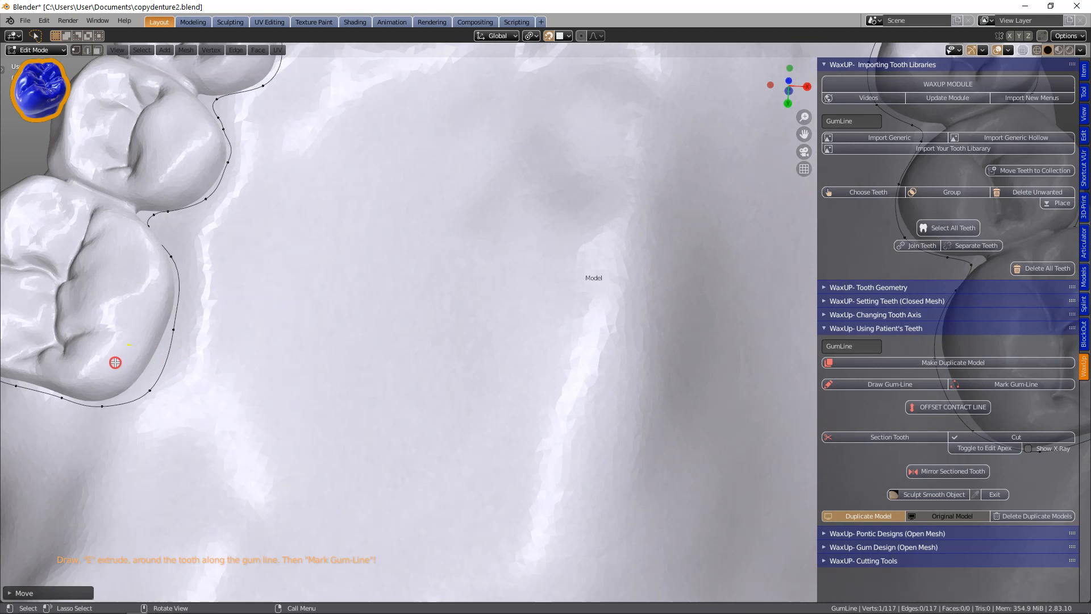
{"action": "left_click", "coordinate": [152, 355]}
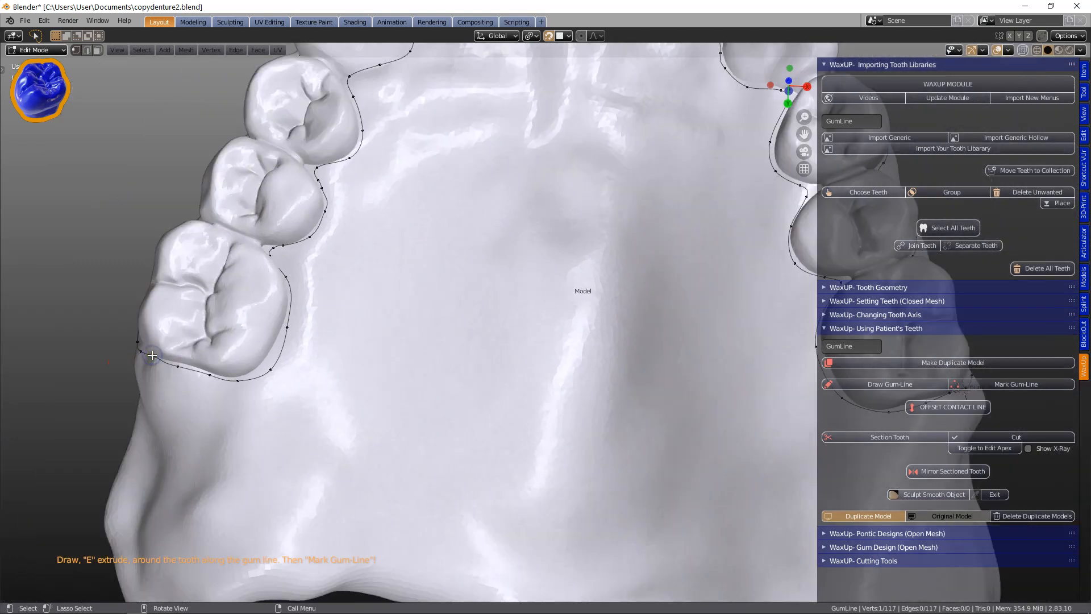
{"action": "key", "text": "e"}
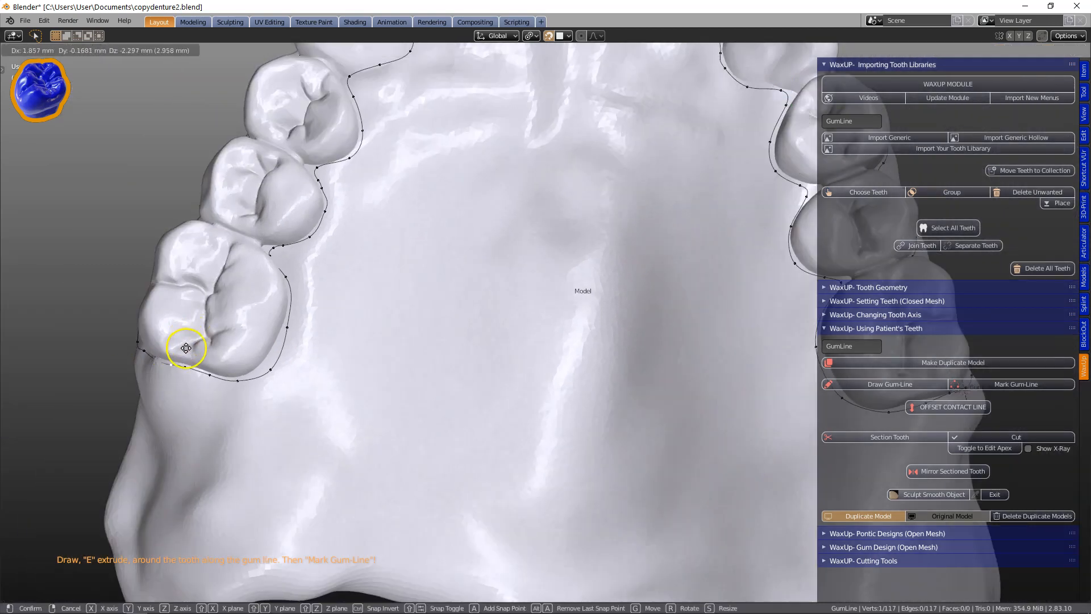
{"action": "left_click", "coordinate": [188, 348]}
{"action": "scroll", "coordinate": [142, 405], "scroll_direction": "up", "scroll_amount": 2}
{"action": "middle_click_drag", "start_coordinate": [135, 408], "coordinate": [633, 402], "text": "shift"}
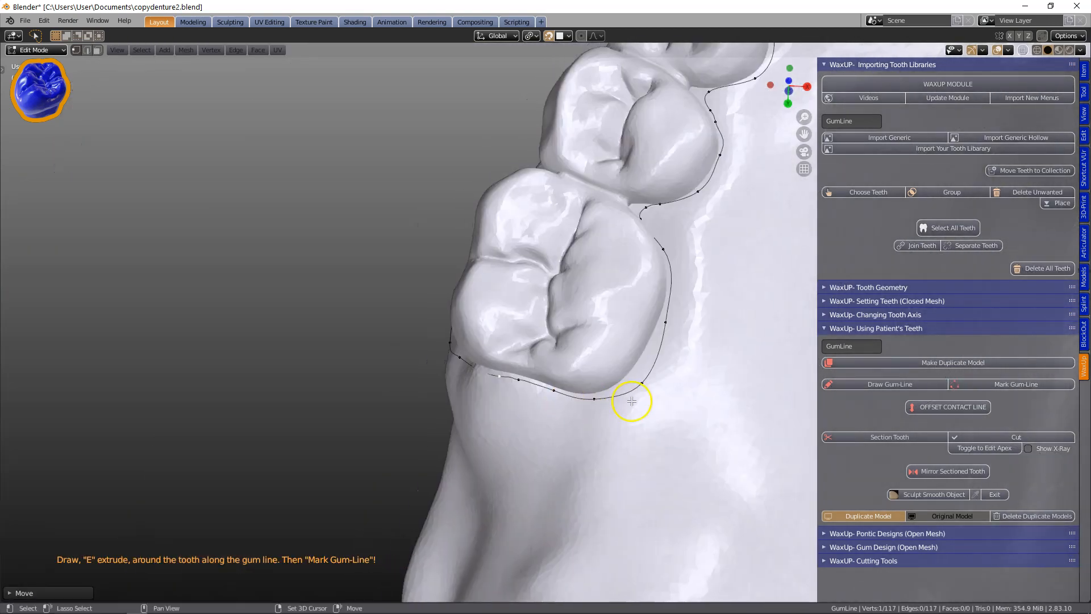
{"action": "scroll", "coordinate": [505, 407], "scroll_direction": "up", "scroll_amount": 5}
{"action": "scroll", "coordinate": [504, 407], "scroll_direction": "up", "scroll_amount": 1}
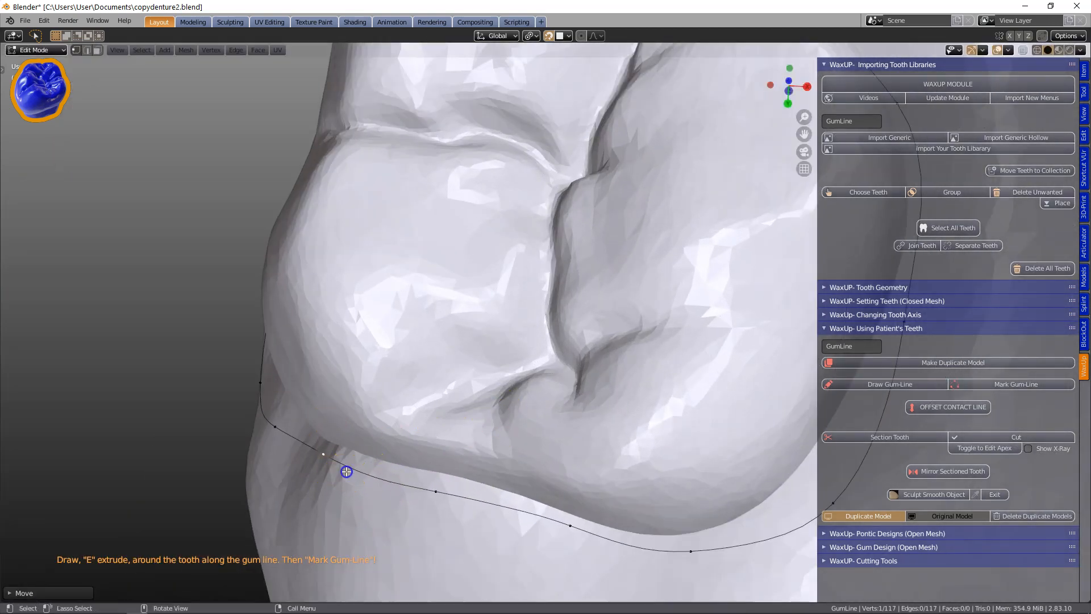
Move the gum-line points on the inner side of the molar and adjacent premolar closer to the tooth margins
{"action": "scroll", "coordinate": [626, 430], "scroll_direction": "down", "scroll_amount": 3}
{"action": "middle_click_drag", "start_coordinate": [626, 430], "coordinate": [374, 415]}
{"action": "scroll", "coordinate": [527, 266], "scroll_direction": "up", "scroll_amount": 3}
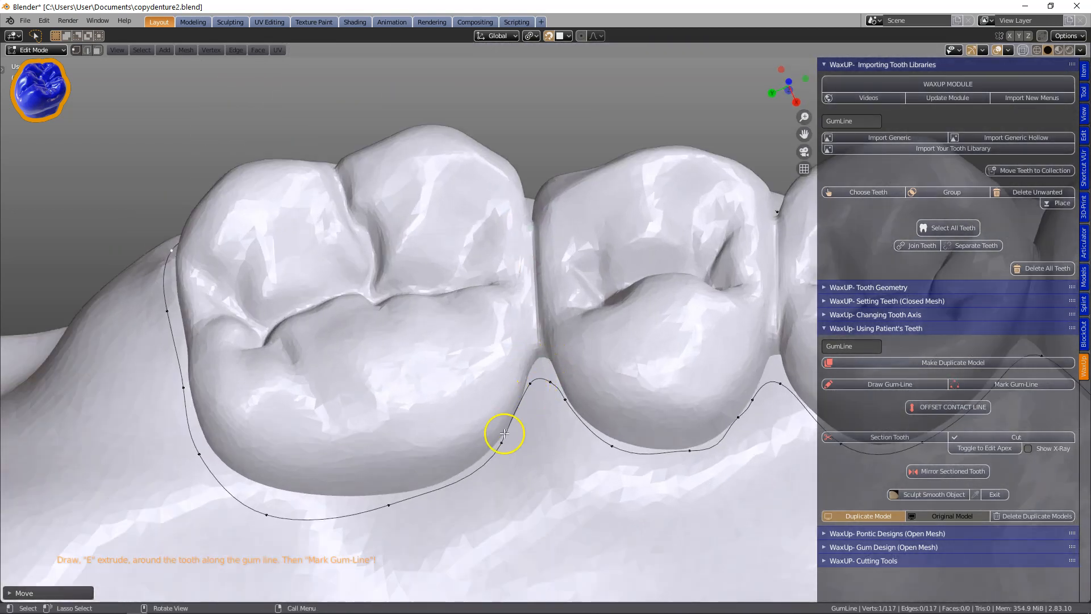
{"action": "left_click_drag", "start_coordinate": [265, 516], "coordinate": [272, 503]}
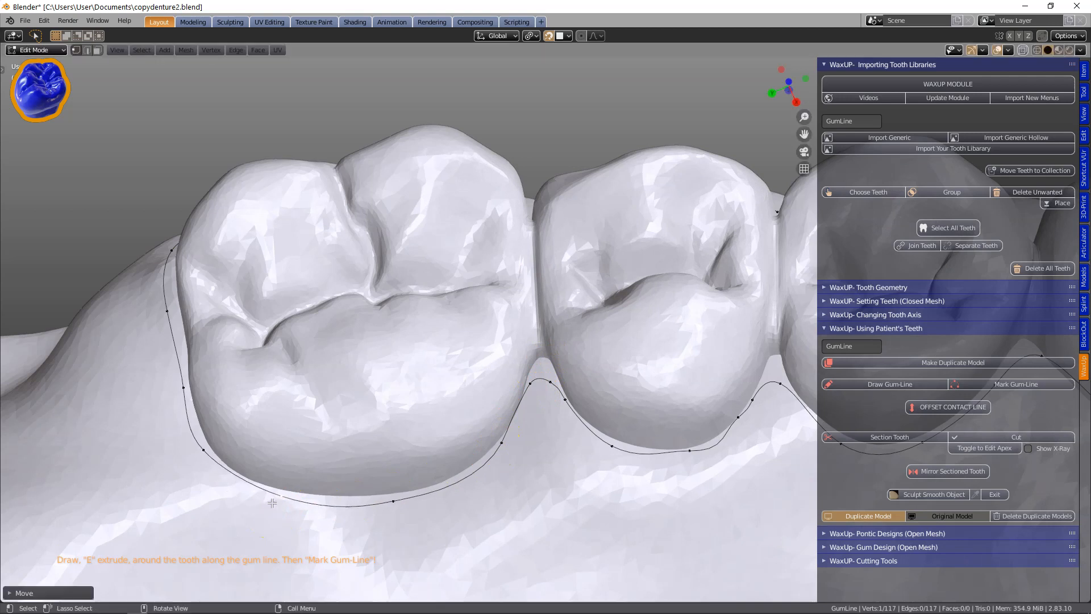
{"action": "left_click_drag", "start_coordinate": [504, 441], "coordinate": [505, 447]}
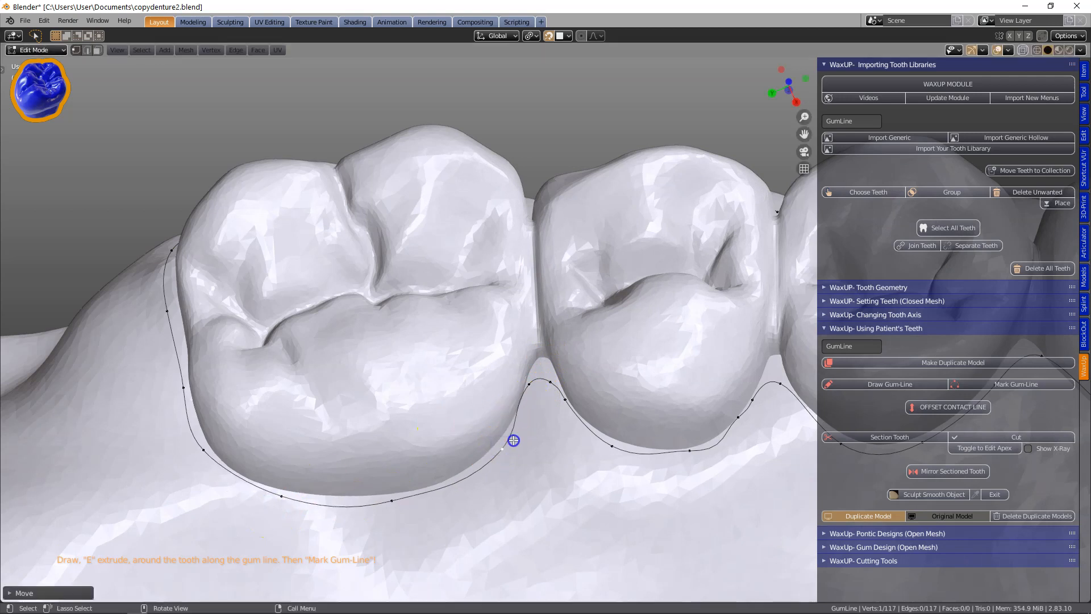
{"action": "mouse_move", "coordinate": [533, 381]}
{"action": "left_mouse_down"}
{"action": "mouse_move", "coordinate": [536, 424]}
{"action": "mouse_move", "coordinate": [536, 382]}
{"action": "left_mouse_up"}
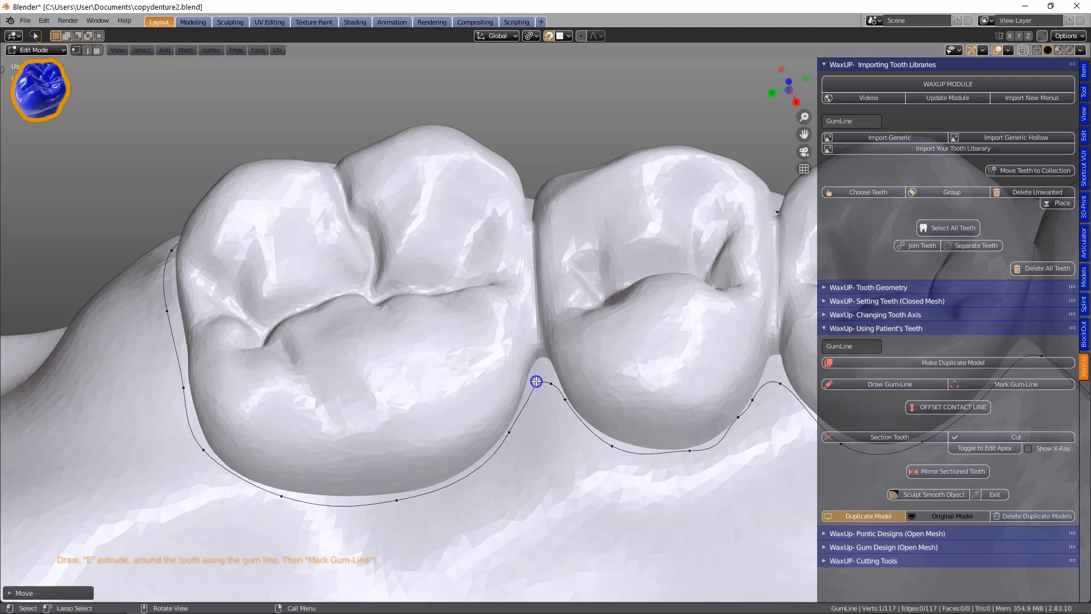
{"action": "left_click_drag", "start_coordinate": [621, 447], "coordinate": [594, 465]}
Examine the gum line along the inner side of the arch and the outer side of the back teeth
{"action": "middle_click_drag", "start_coordinate": [742, 430], "coordinate": [730, 414]}
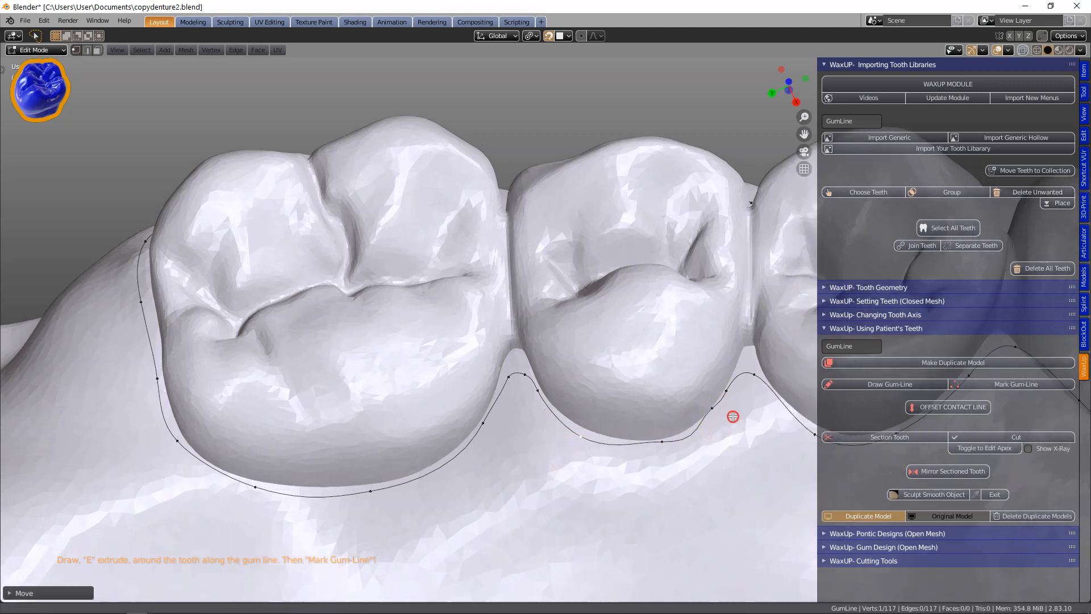
{"action": "middle_click_drag", "start_coordinate": [535, 389], "coordinate": [705, 383]}
{"action": "scroll", "coordinate": [705, 383], "scroll_direction": "up", "scroll_amount": 2}
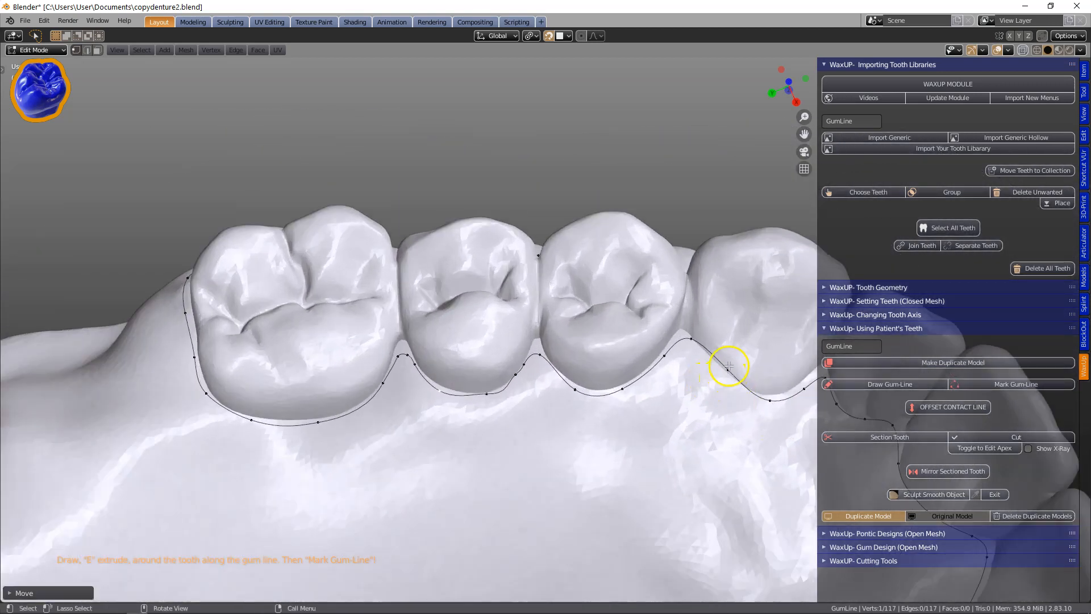
{"action": "scroll", "coordinate": [708, 373], "scroll_direction": "down", "scroll_amount": 3}
{"action": "middle_click_drag", "start_coordinate": [709, 373], "coordinate": [449, 381]}
{"action": "scroll", "coordinate": [499, 331], "scroll_direction": "up", "scroll_amount": 4}
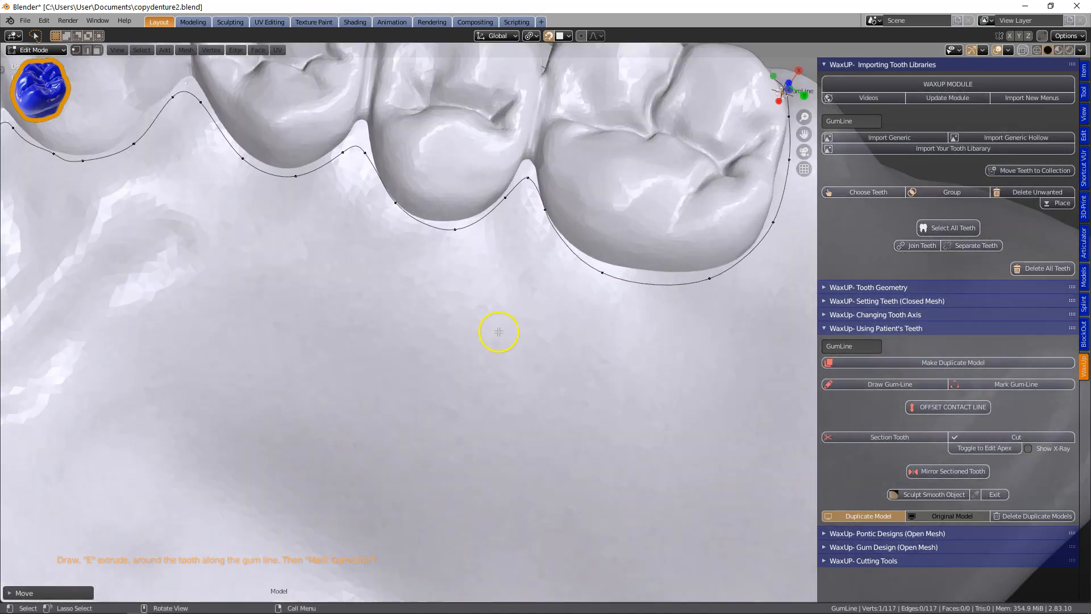
{"action": "middle_click_drag", "start_coordinate": [523, 280], "coordinate": [496, 173]}
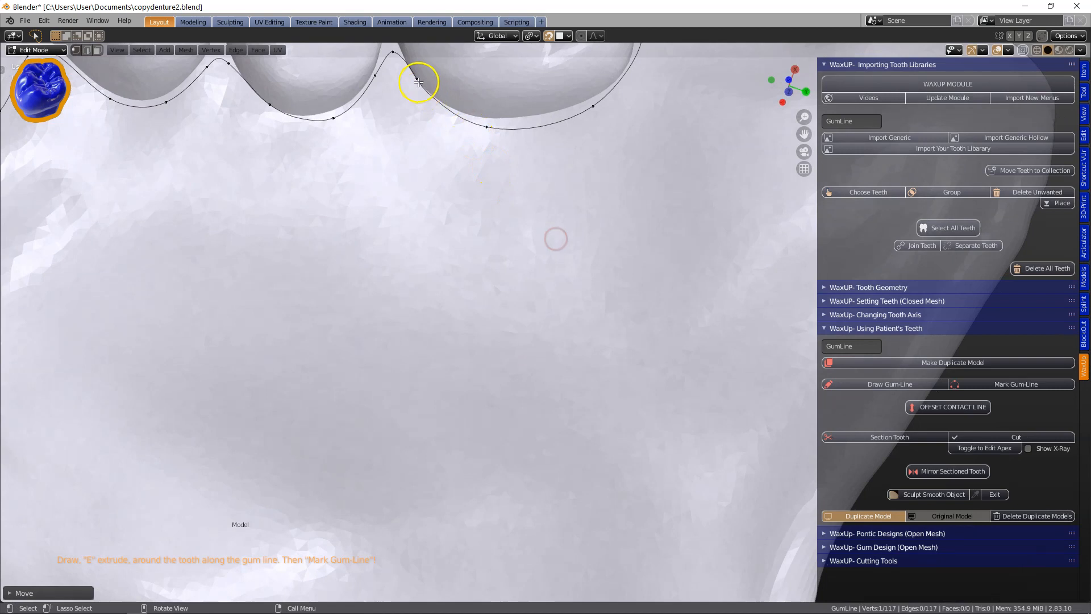
{"action": "scroll", "coordinate": [408, 86], "scroll_direction": "down", "scroll_amount": 4}
{"action": "middle_click_drag", "start_coordinate": [384, 122], "coordinate": [284, 271]}
{"action": "scroll", "coordinate": [278, 290], "scroll_direction": "down", "scroll_amount": 4}
{"action": "middle_click_drag", "start_coordinate": [275, 310], "coordinate": [540, 253]}
{"action": "scroll", "coordinate": [563, 267], "scroll_direction": "up", "scroll_amount": 5}
{"action": "middle_click_drag", "start_coordinate": [659, 278], "coordinate": [540, 289]}
{"action": "scroll", "coordinate": [460, 304], "scroll_direction": "up", "scroll_amount": 4}
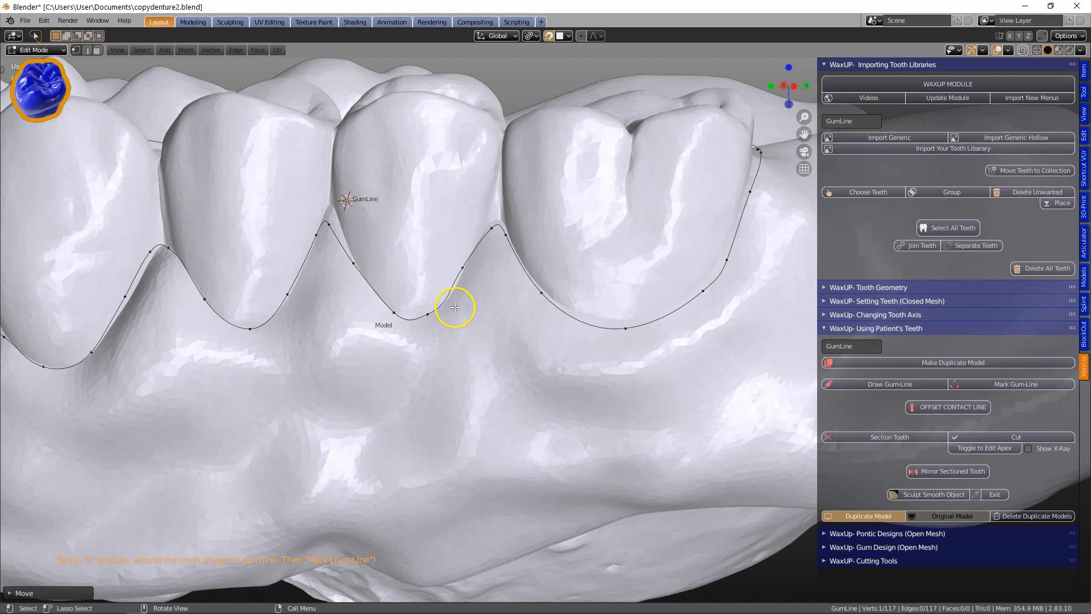
Adjust the gum-line points at the gum peak between the two premolars on the outer side
{"action": "middle_click_drag", "start_coordinate": [455, 307], "coordinate": [475, 316]}
{"action": "scroll", "coordinate": [512, 378], "scroll_direction": "up", "scroll_amount": 5}
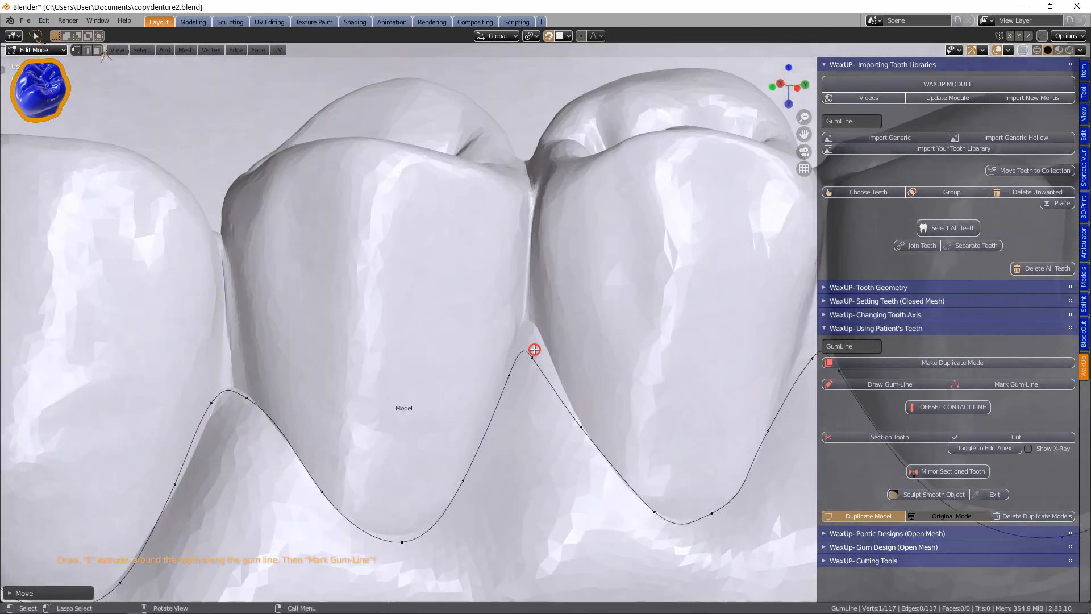
{"action": "left_click", "coordinate": [535, 348]}
{"action": "key", "text": "g"}
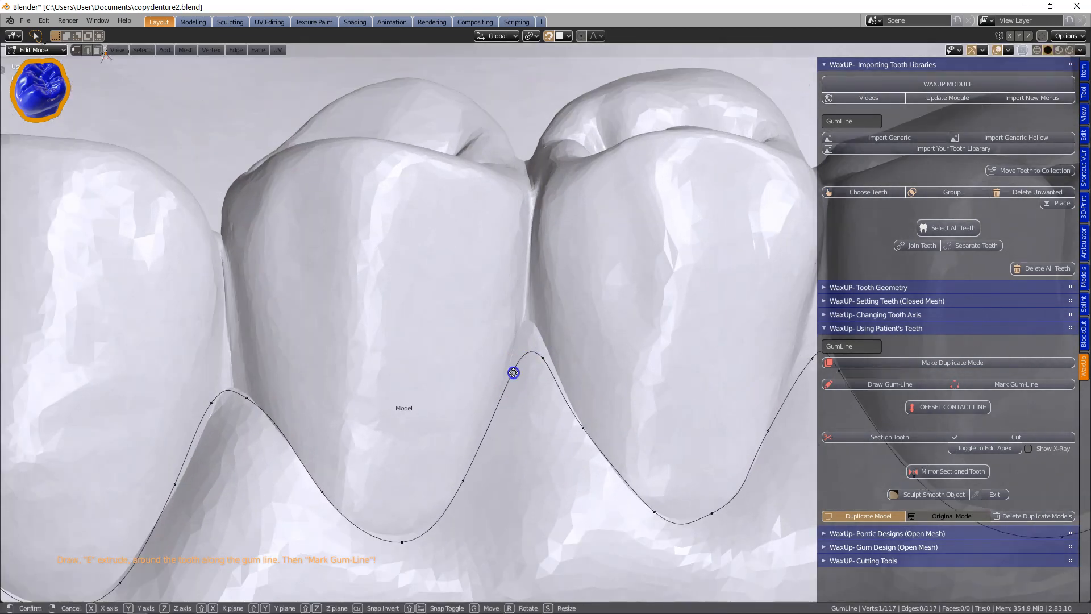
{"action": "left_click", "coordinate": [521, 344]}
{"action": "scroll", "coordinate": [518, 341], "scroll_direction": "down", "scroll_amount": 6}
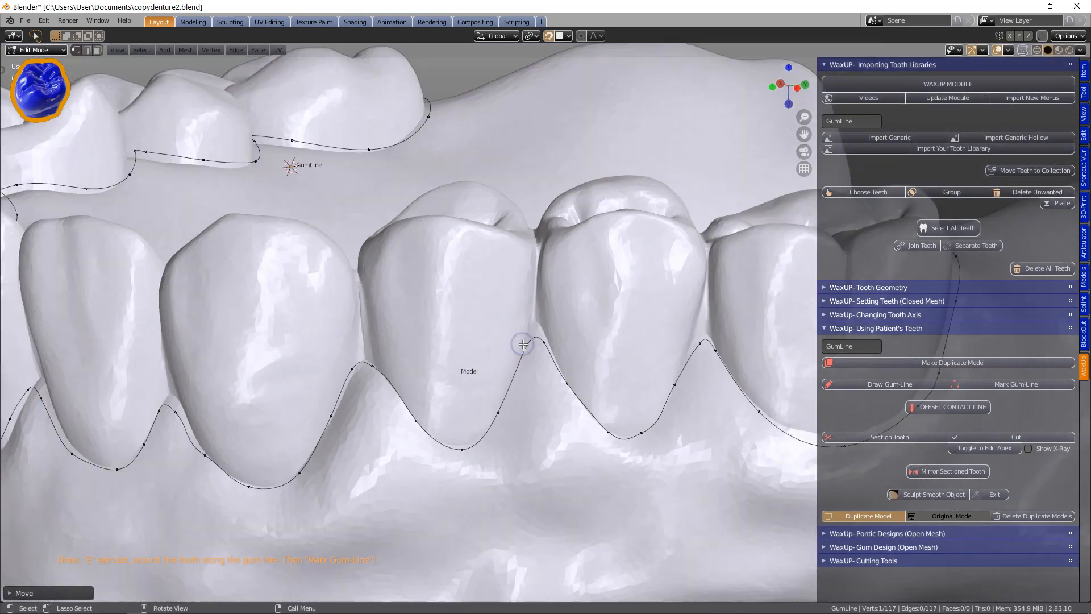
Mark the finished gum line on the model to generate the contact line
{"action": "left_click", "coordinate": [996, 383]}
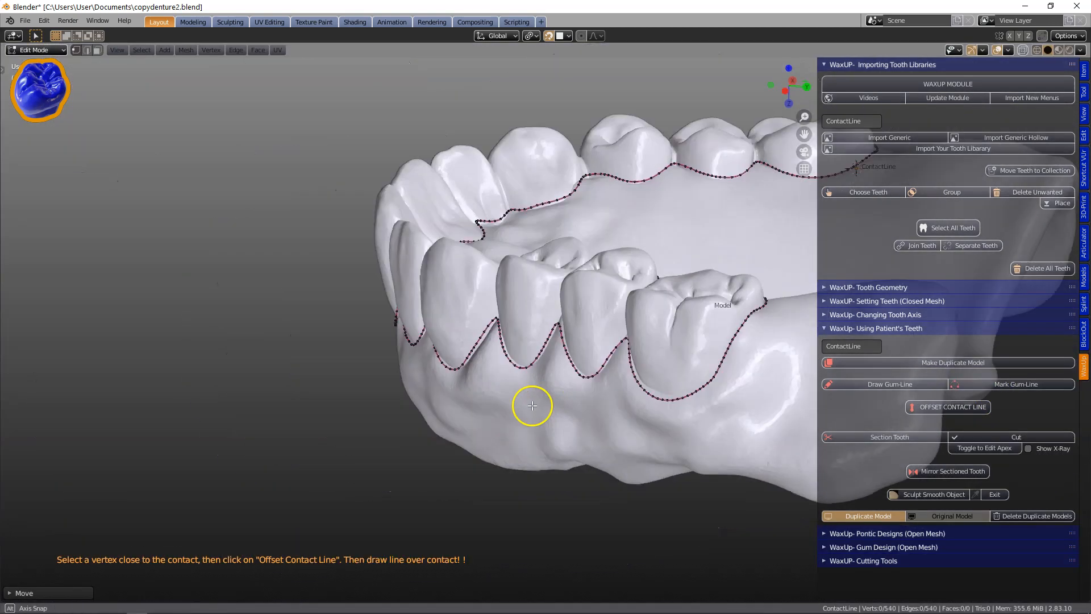
{"action": "middle_click_drag", "start_coordinate": [532, 405], "coordinate": [862, 387]}
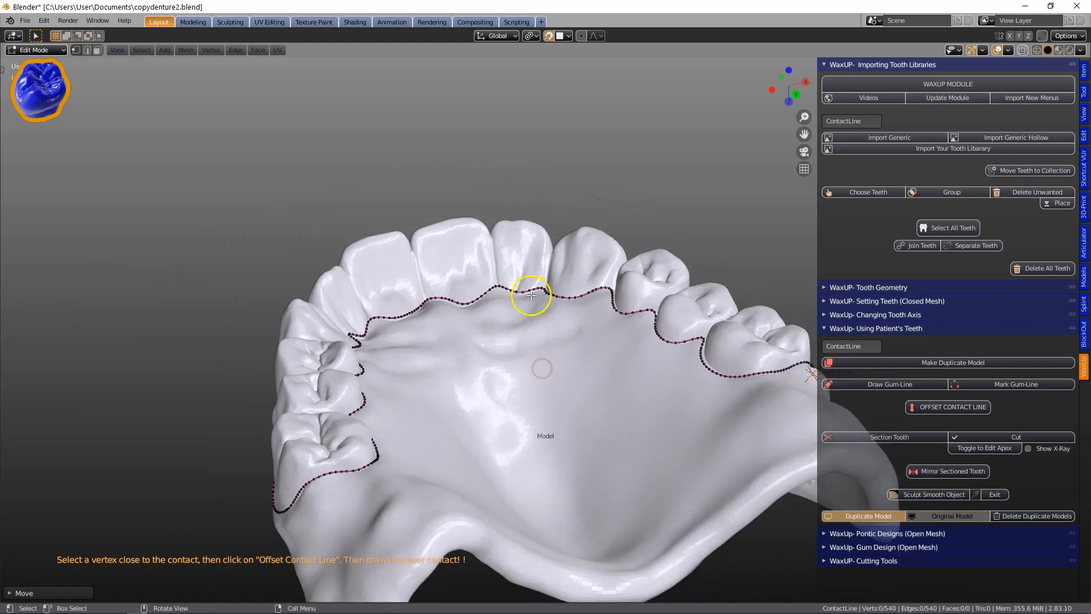
{"action": "scroll", "coordinate": [428, 243], "scroll_direction": "up", "scroll_amount": 2}
{"action": "scroll", "coordinate": [325, 268], "scroll_direction": "up", "scroll_amount": 4}
{"action": "scroll", "coordinate": [392, 146], "scroll_direction": "up", "scroll_amount": 1}
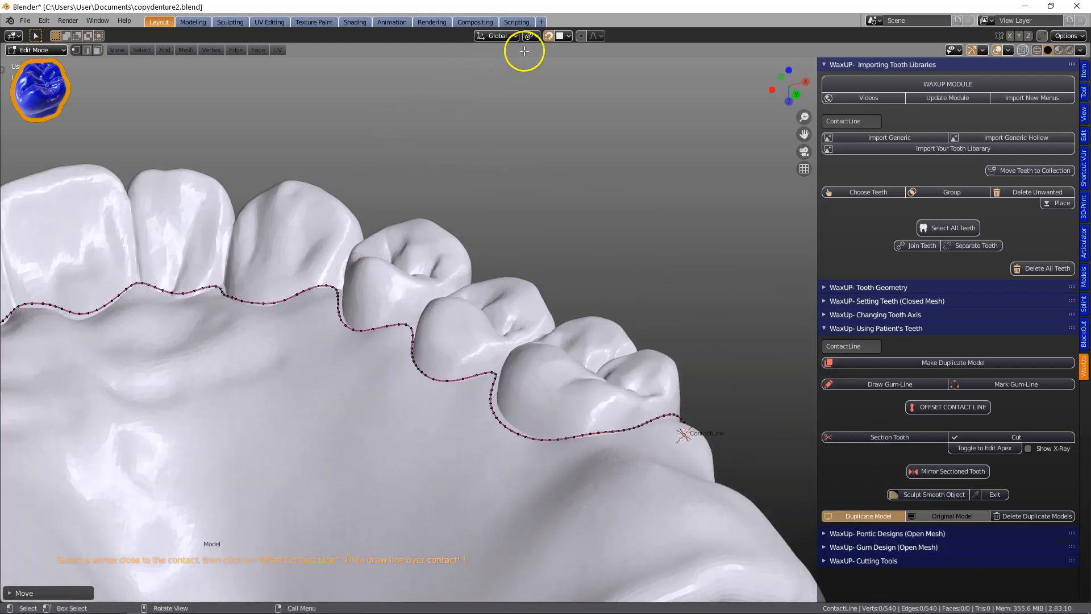
Turn snapping off and proportional editing on, and move the contact-line points on the inner side of the last molar closer to the tooth
{"action": "left_click", "coordinate": [547, 35]}
{"action": "left_click", "coordinate": [583, 35]}
{"action": "middle_click_drag", "start_coordinate": [690, 338], "coordinate": [688, 392]}
{"action": "middle_click_drag", "start_coordinate": [377, 324], "coordinate": [468, 344]}
{"action": "scroll", "coordinate": [467, 344], "scroll_direction": "up", "scroll_amount": 5}
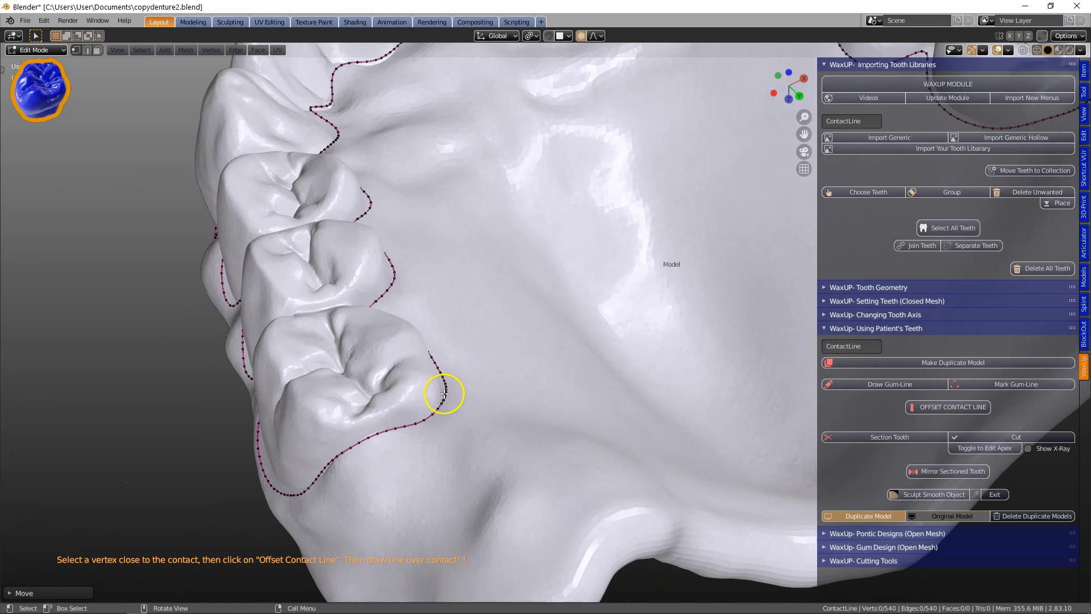
{"action": "left_click", "coordinate": [447, 386]}
{"action": "middle_click_drag", "start_coordinate": [446, 386], "coordinate": [417, 382]}
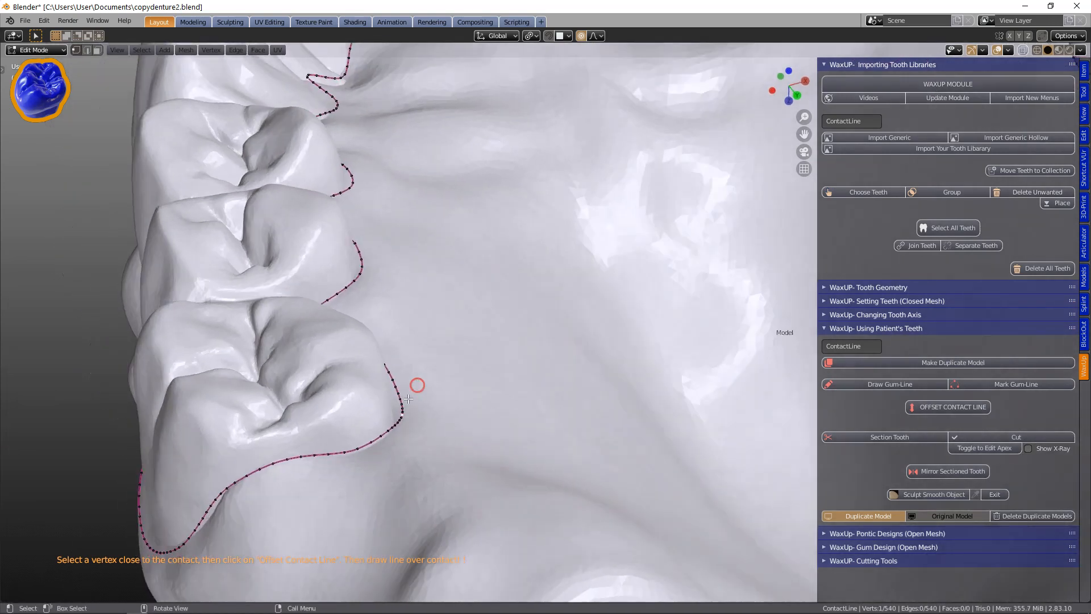
{"action": "key", "text": "g"}
{"action": "scroll", "coordinate": [401, 400], "scroll_direction": "down", "scroll_amount": 12}
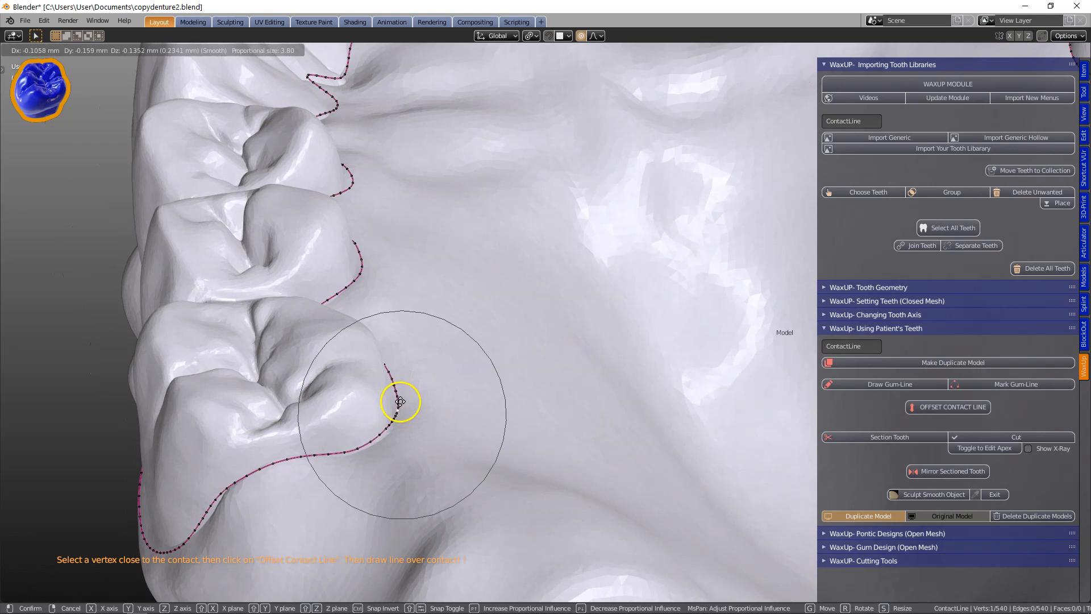
{"action": "left_click", "coordinate": [400, 403]}
{"action": "middle_click_drag", "start_coordinate": [400, 403], "coordinate": [296, 491]}
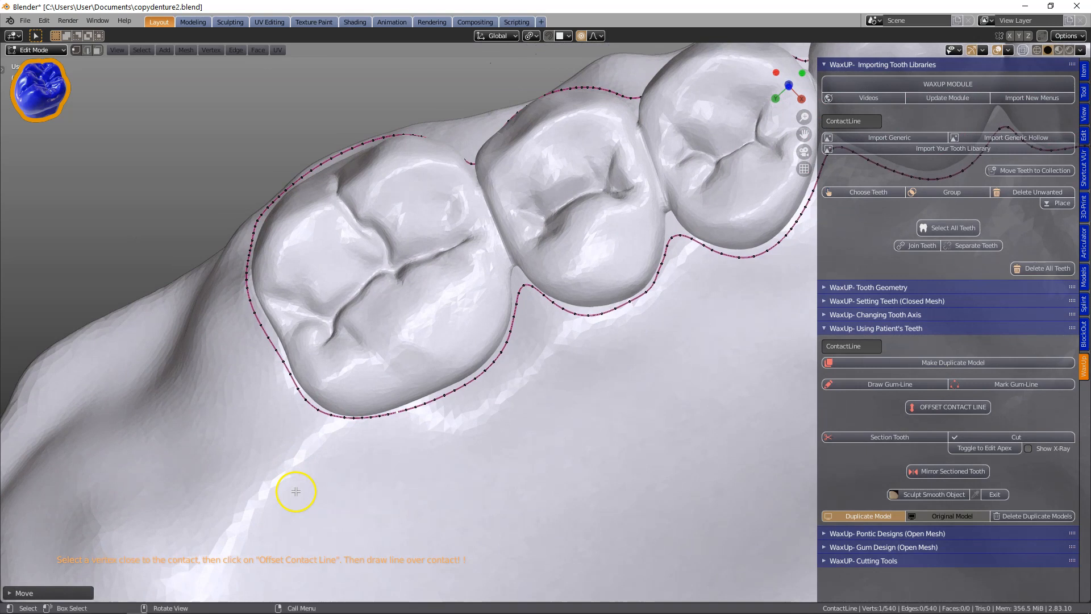
Leave contact-line editing and generate the Section Tooth cutting tool from the finished line
{"action": "key", "text": "Tab"}
{"action": "key", "text": "Home"}
{"action": "middle_click_drag", "start_coordinate": [487, 427], "coordinate": [468, 366]}
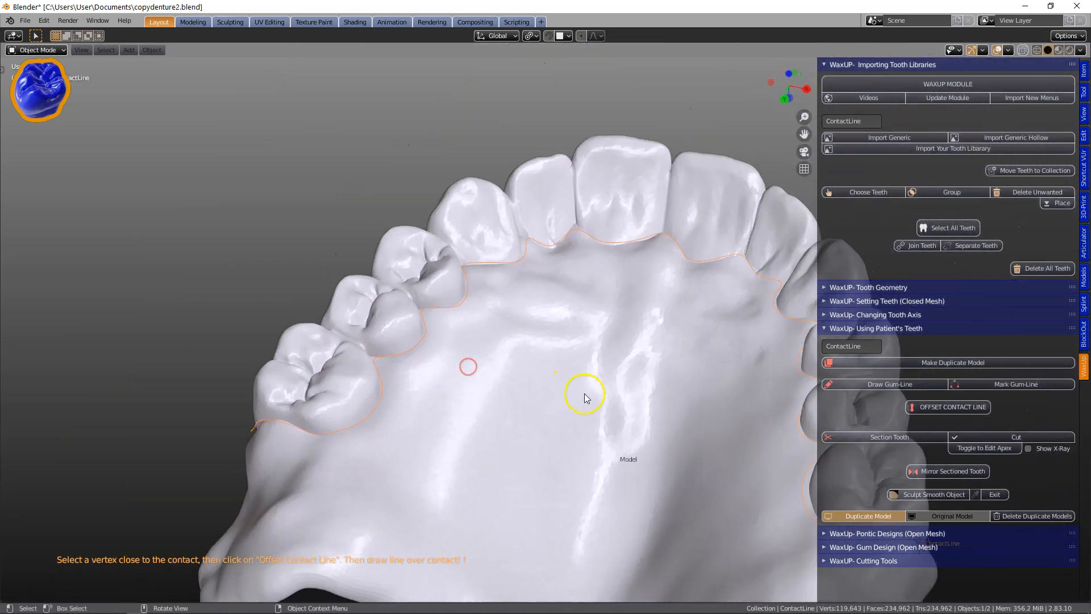
{"action": "left_click", "coordinate": [902, 436]}
{"action": "middle_click_drag", "start_coordinate": [658, 414], "coordinate": [723, 341]}
{"action": "scroll", "coordinate": [494, 390], "scroll_direction": "up", "scroll_amount": 5}
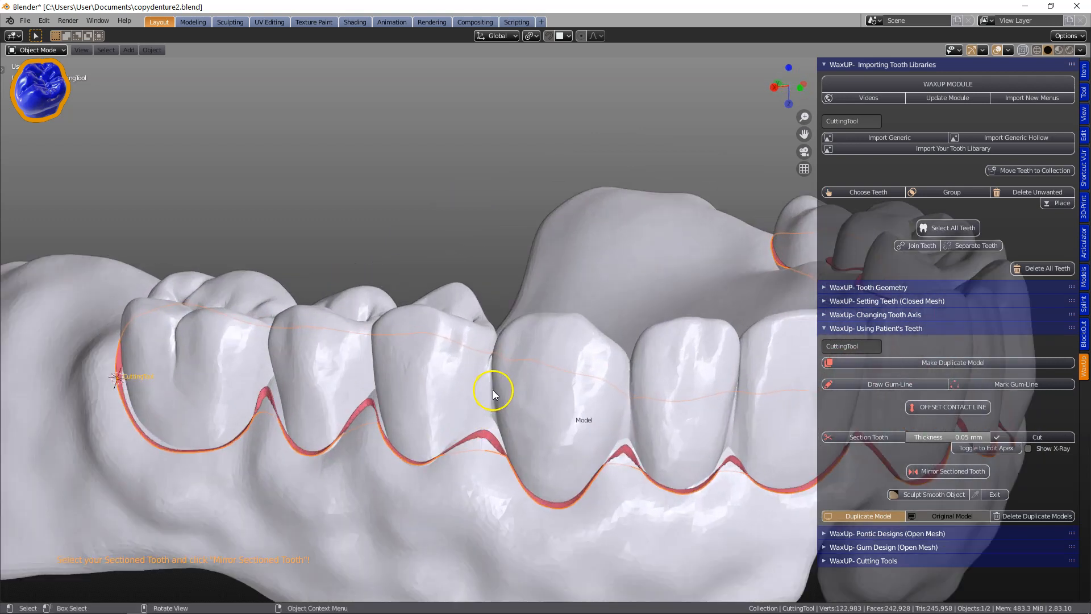
Move the cutting tool's edge behind the last molar slightly away from the tooth with proportional editing, and finish editing the tool
{"action": "middle_click_drag", "start_coordinate": [488, 394], "coordinate": [581, 385]}
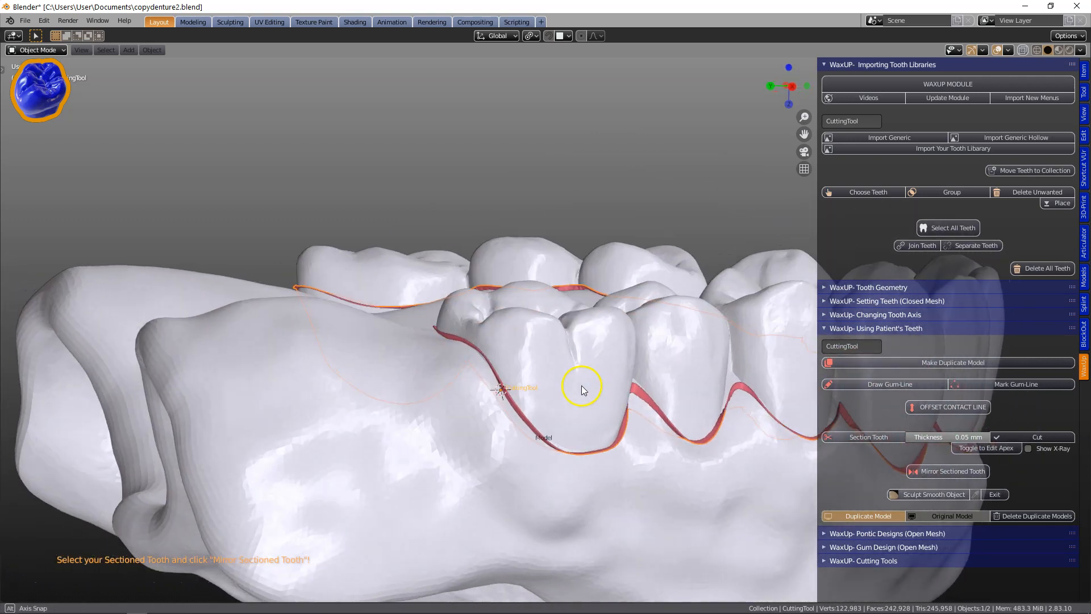
{"action": "key", "text": "Tab"}
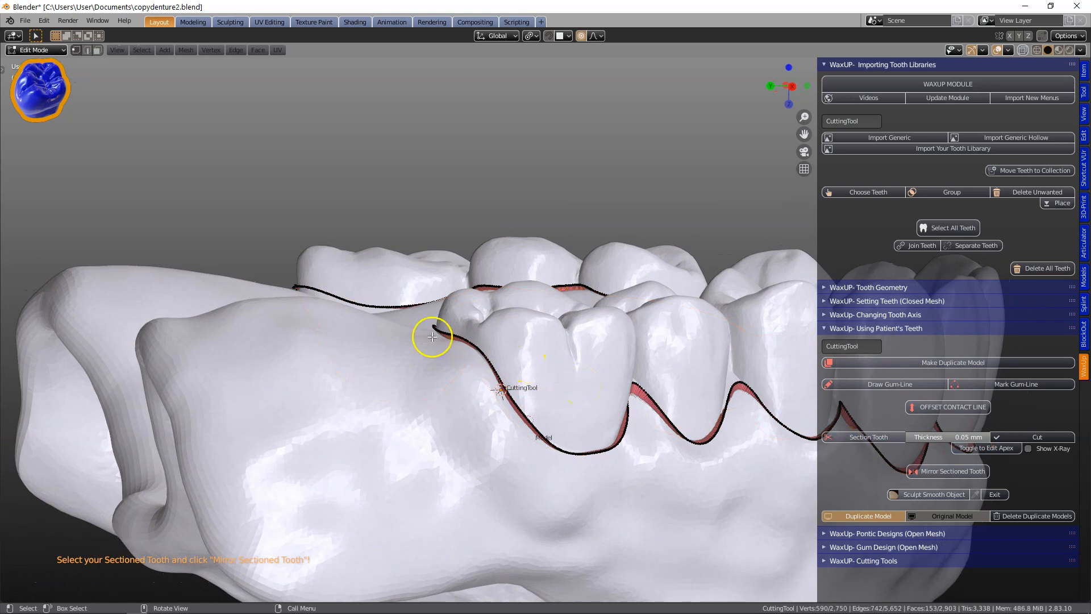
{"action": "scroll", "coordinate": [438, 334], "scroll_direction": "up", "scroll_amount": 6}
{"action": "middle_click_drag", "start_coordinate": [216, 375], "coordinate": [312, 336]}
{"action": "scroll", "coordinate": [274, 374], "scroll_direction": "up", "scroll_amount": 2}
{"action": "left_click", "coordinate": [294, 362]}
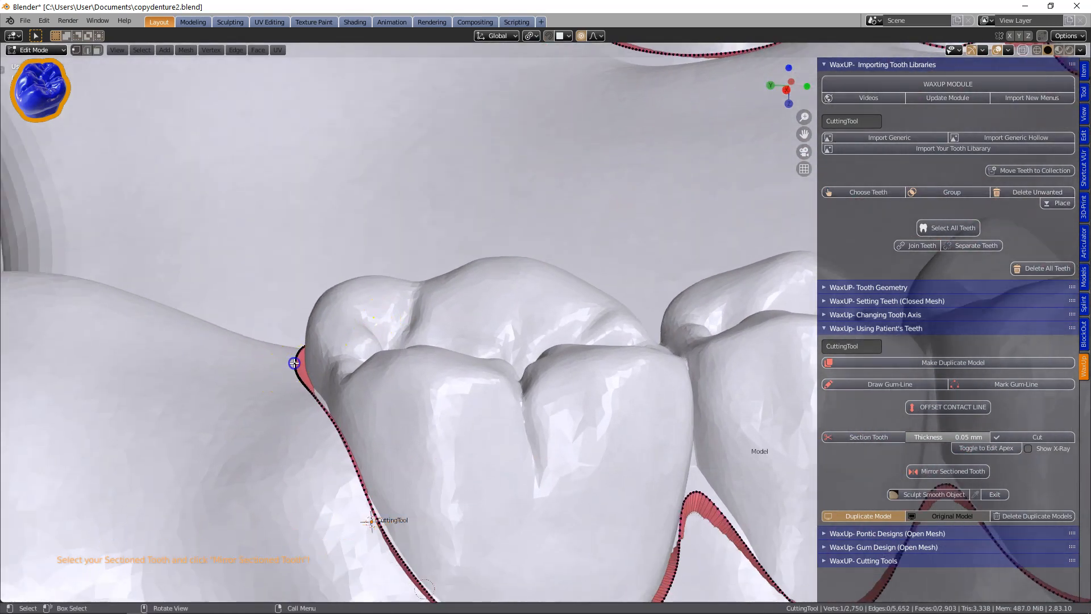
{"action": "key", "text": "g"}
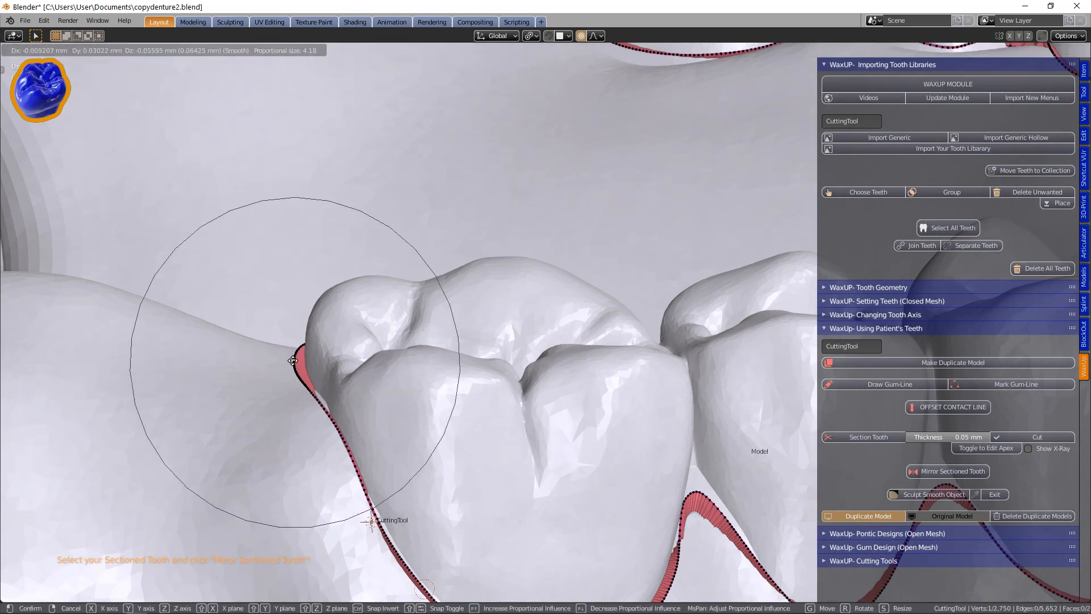
{"action": "left_click", "coordinate": [289, 361]}
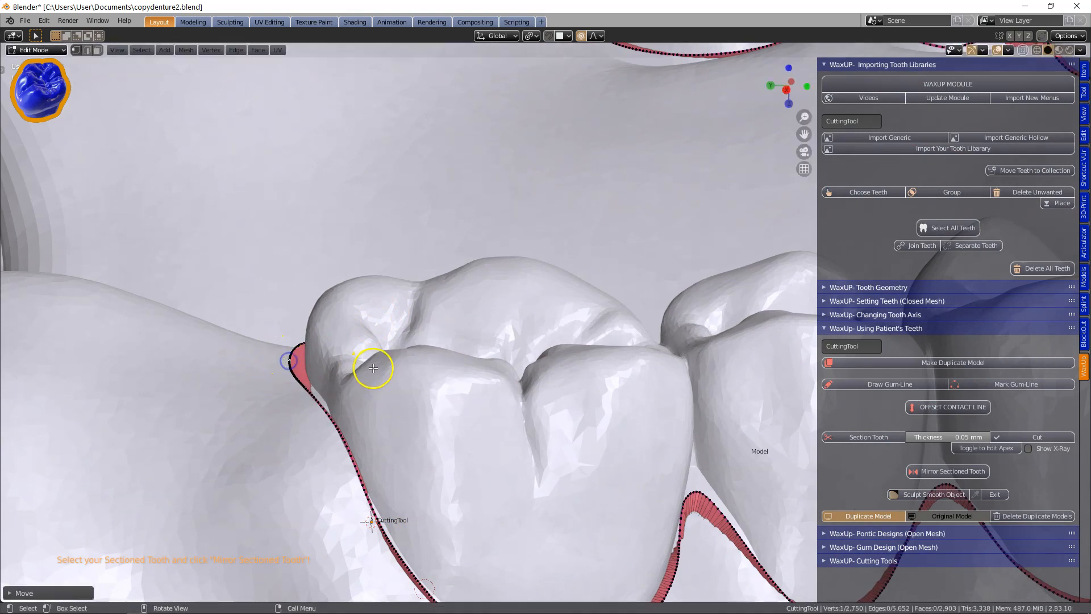
{"action": "key", "text": "Tab"}
Set the cutting tool's thickness to 0.2 mm and cut the teeth from the duplicate model
{"action": "scroll", "coordinate": [375, 367], "scroll_direction": "down", "scroll_amount": 4}
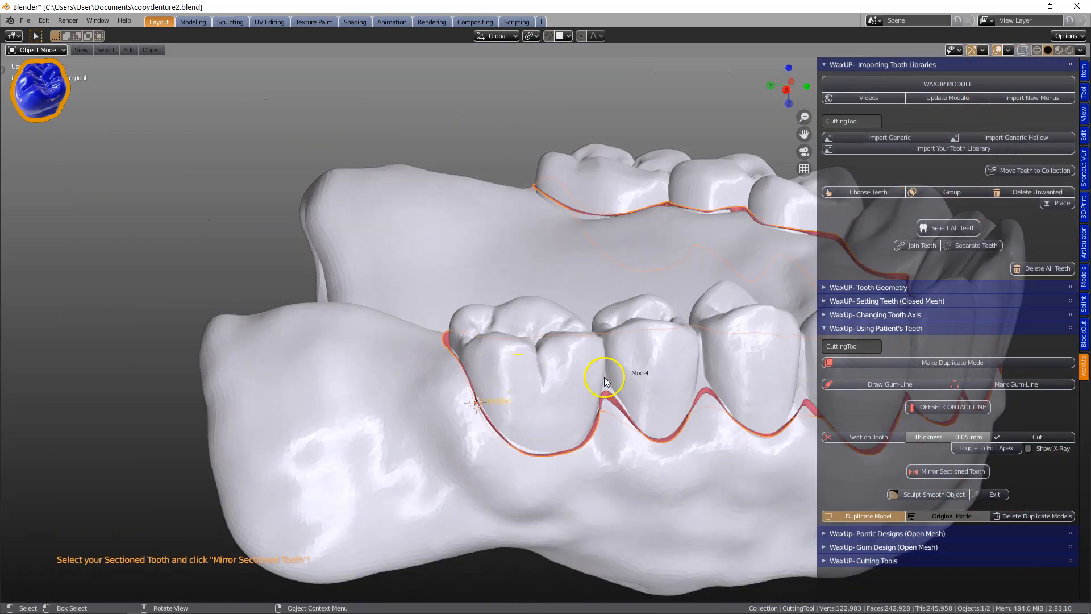
{"action": "scroll", "coordinate": [605, 377], "scroll_direction": "down", "scroll_amount": 2}
{"action": "middle_click_drag", "start_coordinate": [650, 370], "coordinate": [511, 358]}
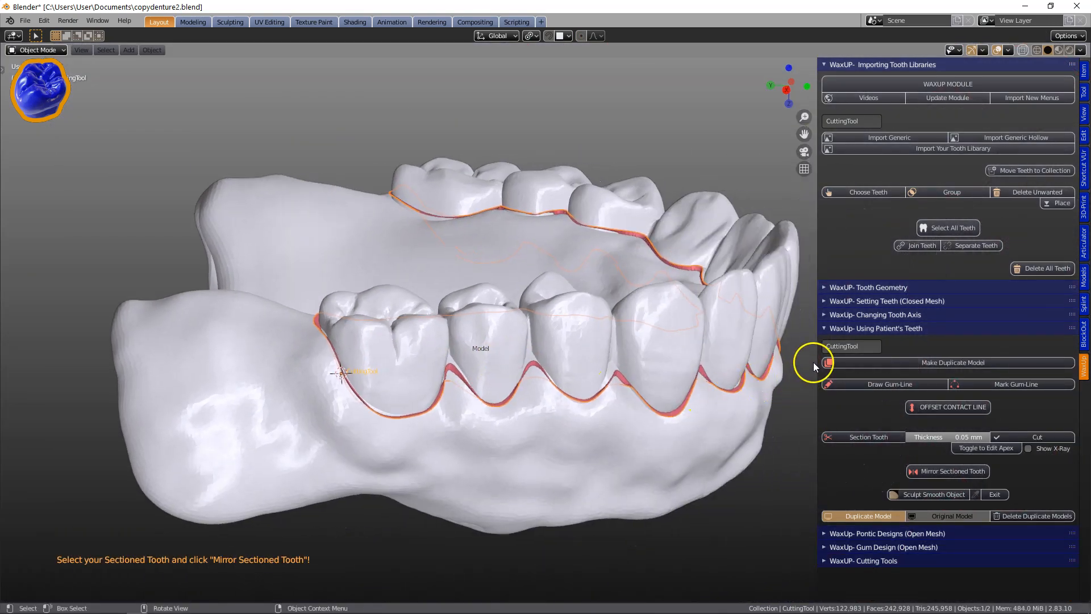
{"action": "left_click_drag", "start_coordinate": [819, 359], "coordinate": [738, 369]}
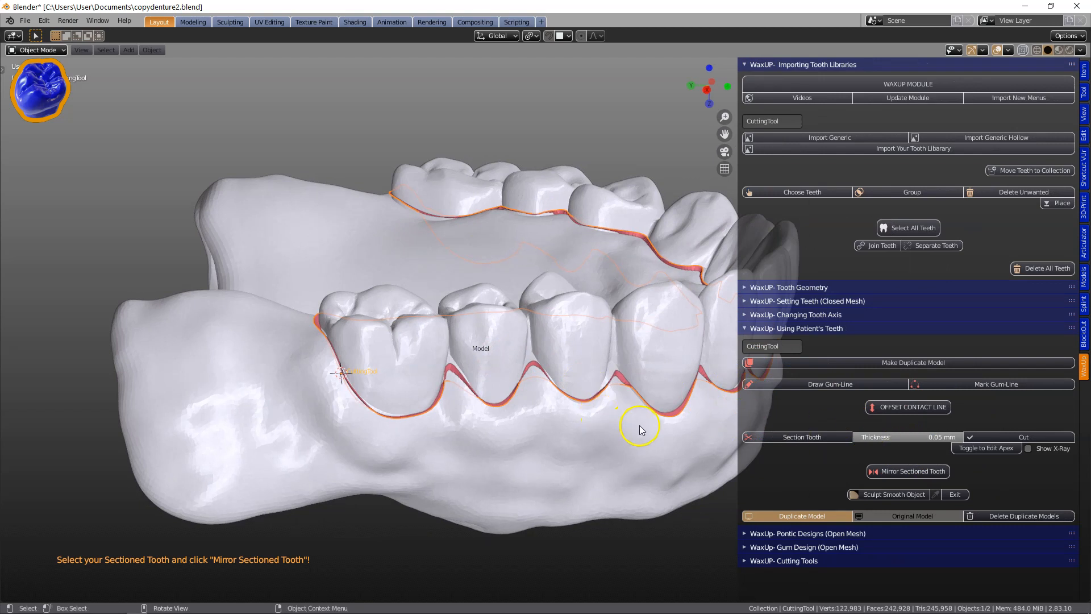
{"action": "middle_click_drag", "start_coordinate": [546, 440], "coordinate": [510, 445]}
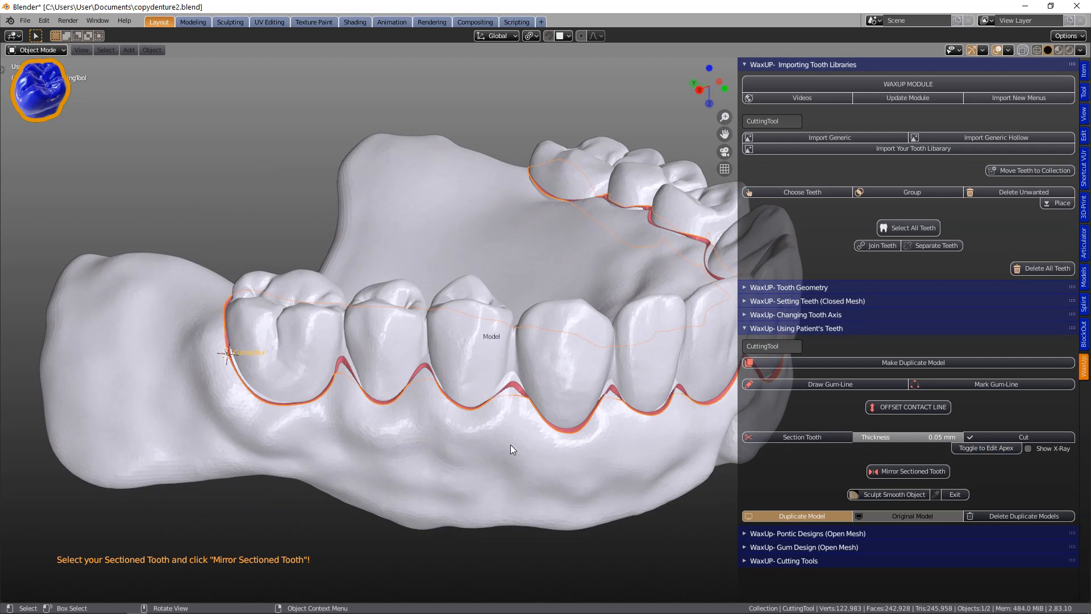
{"action": "left_click_drag", "start_coordinate": [923, 438], "coordinate": [923, 437]}
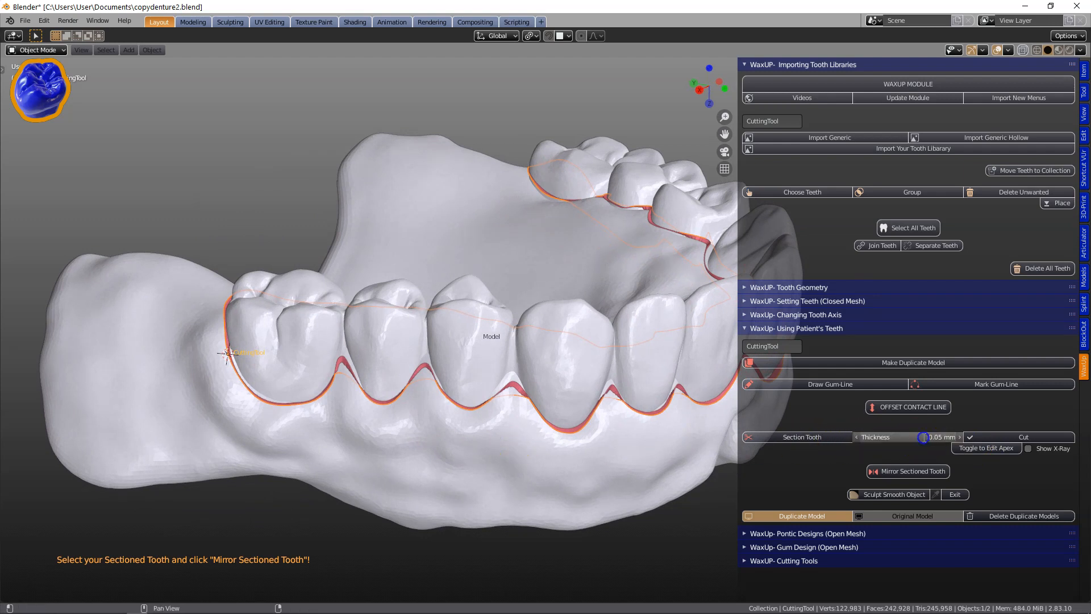
{"action": "type", "text": "0.2"}
{"action": "key", "text": "Return"}
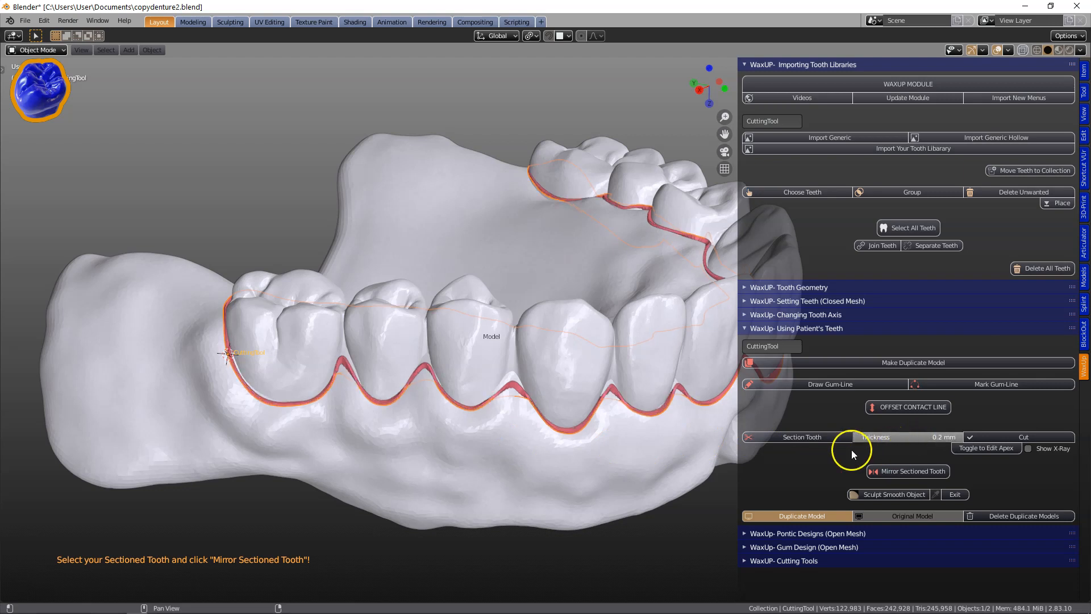
{"action": "left_click", "coordinate": [1036, 438]}
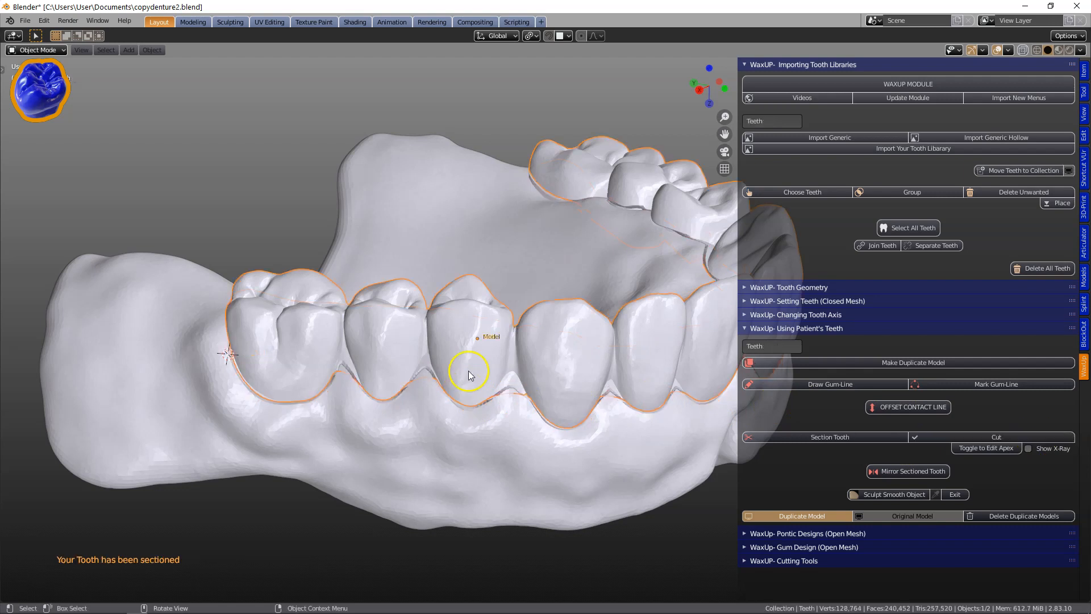
Move the sectioned teeth about 12.1 mm along the Z axis, away from the model
{"action": "left_click", "coordinate": [479, 347]}
{"action": "left_click", "coordinate": [559, 348]}
{"action": "middle_click_drag", "start_coordinate": [559, 347], "coordinate": [386, 396]}
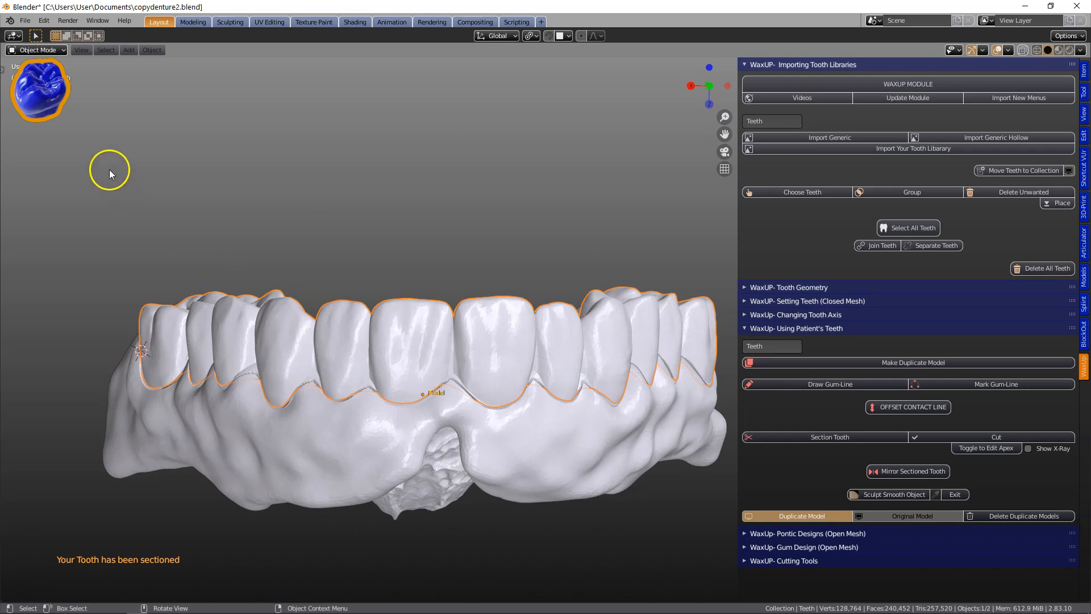
{"action": "key", "text": "t"}
{"action": "left_click", "coordinate": [16, 115]}
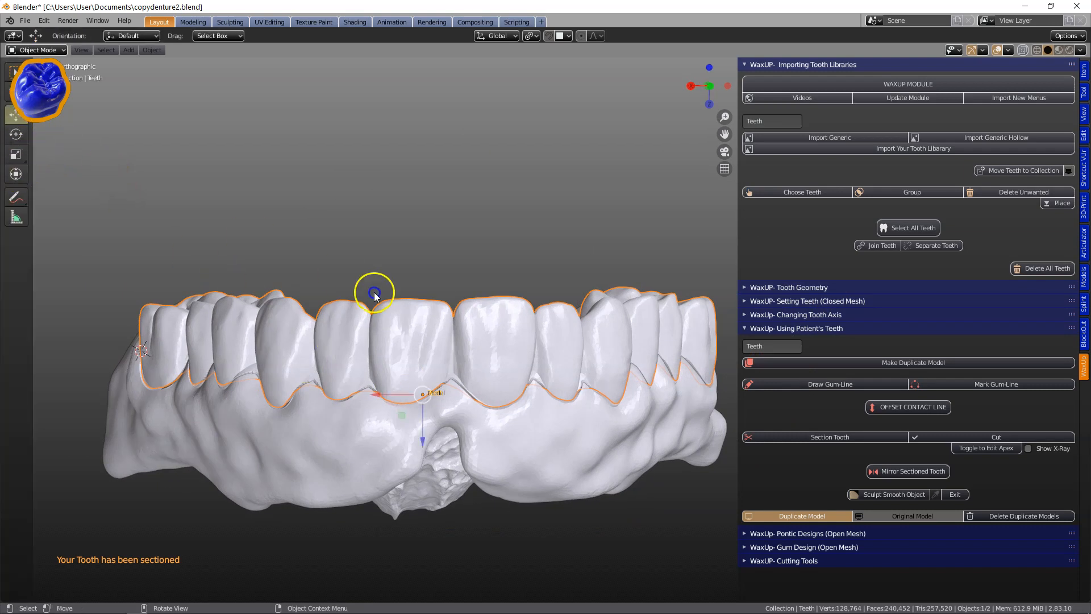
{"action": "left_click_drag", "start_coordinate": [425, 316], "coordinate": [425, 294]}
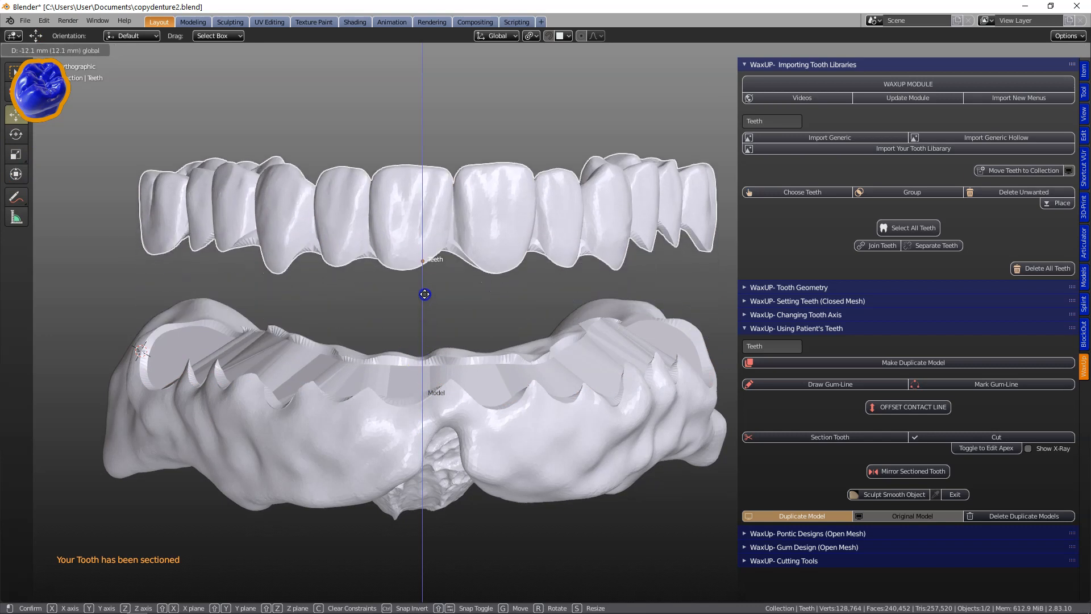
Examine the underside of the sectioned teeth and the cut sockets in the model from several sides
{"action": "middle_click_drag", "start_coordinate": [425, 295], "coordinate": [477, 295]}
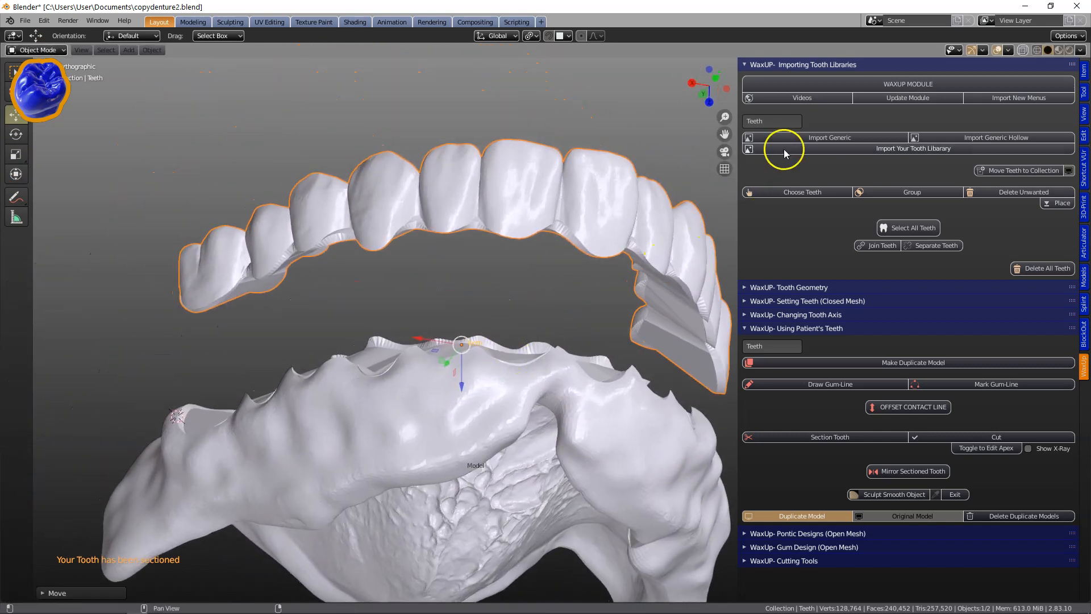
{"action": "left_click_drag", "start_coordinate": [739, 63], "coordinate": [957, 97]}
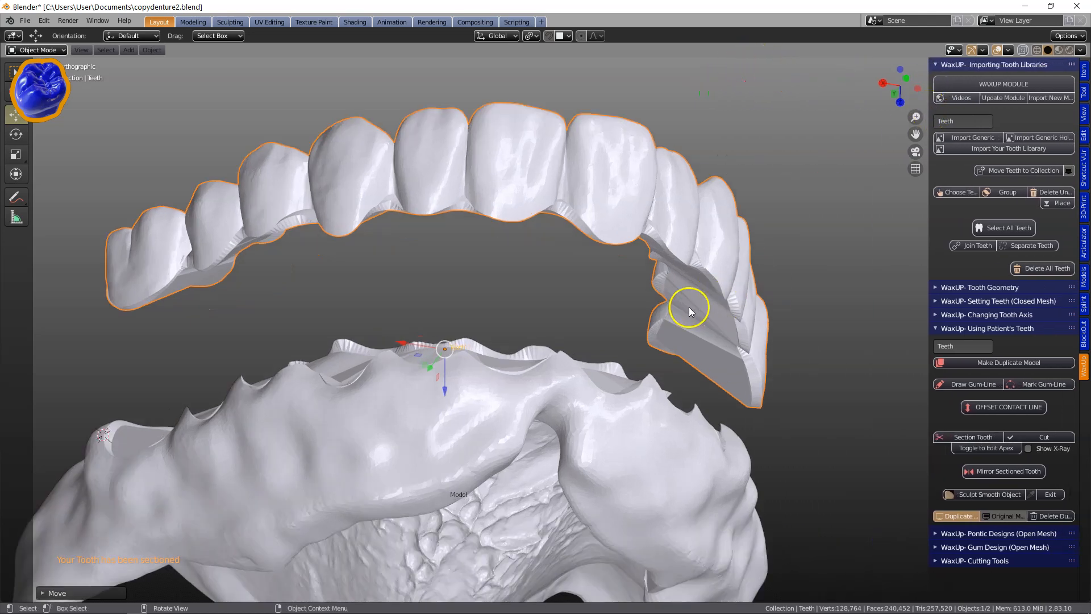
{"action": "middle_click_drag", "start_coordinate": [689, 307], "coordinate": [400, 345]}
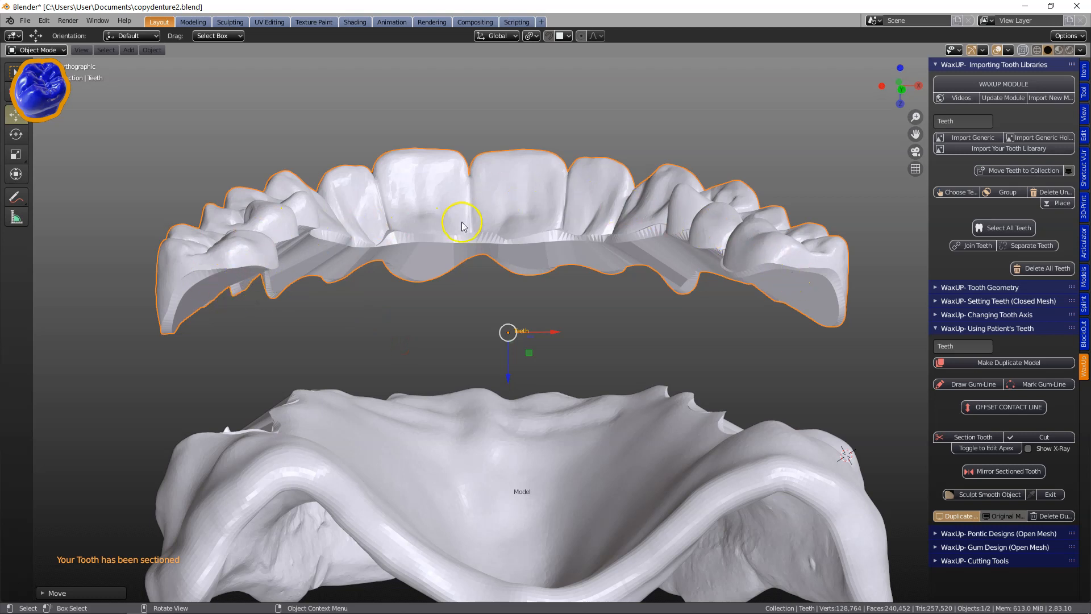
{"action": "middle_click_drag", "start_coordinate": [650, 285], "coordinate": [878, 311]}
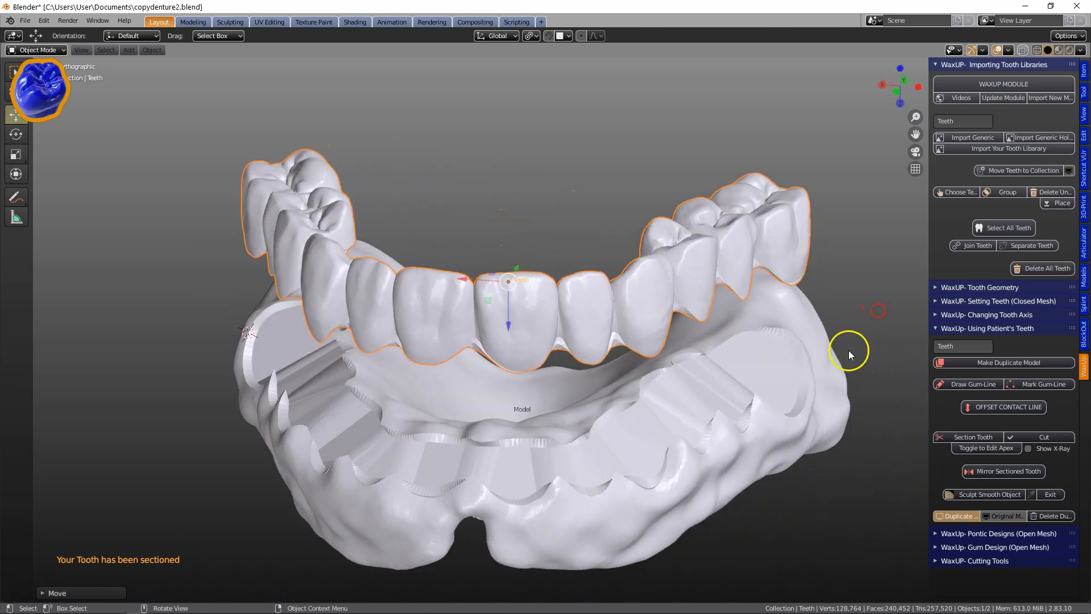
{"action": "scroll", "coordinate": [589, 475], "scroll_direction": "up", "scroll_amount": 2}
{"action": "scroll", "coordinate": [475, 463], "scroll_direction": "up", "scroll_amount": 2}
{"action": "scroll", "coordinate": [455, 462], "scroll_direction": "down", "scroll_amount": 2}
{"action": "scroll", "coordinate": [546, 355], "scroll_direction": "up", "scroll_amount": 3}
{"action": "scroll", "coordinate": [546, 355], "scroll_direction": "up", "scroll_amount": 4}
{"action": "middle_click_drag", "start_coordinate": [284, 291], "coordinate": [246, 234]}
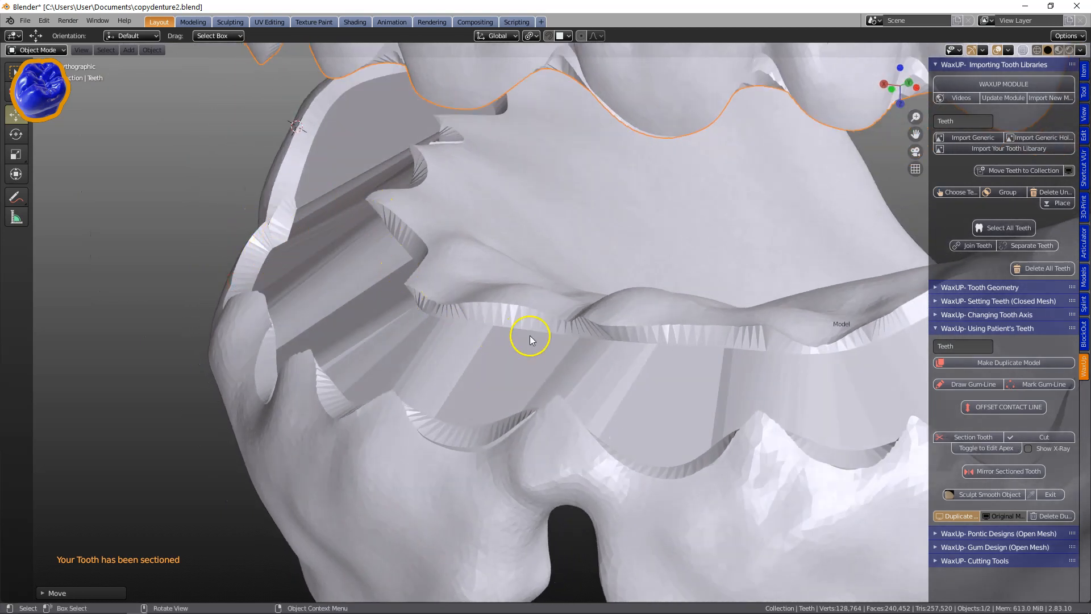
{"action": "scroll", "coordinate": [743, 361], "scroll_direction": "down", "scroll_amount": 6}
{"action": "middle_click_drag", "start_coordinate": [762, 365], "coordinate": [459, 274]}
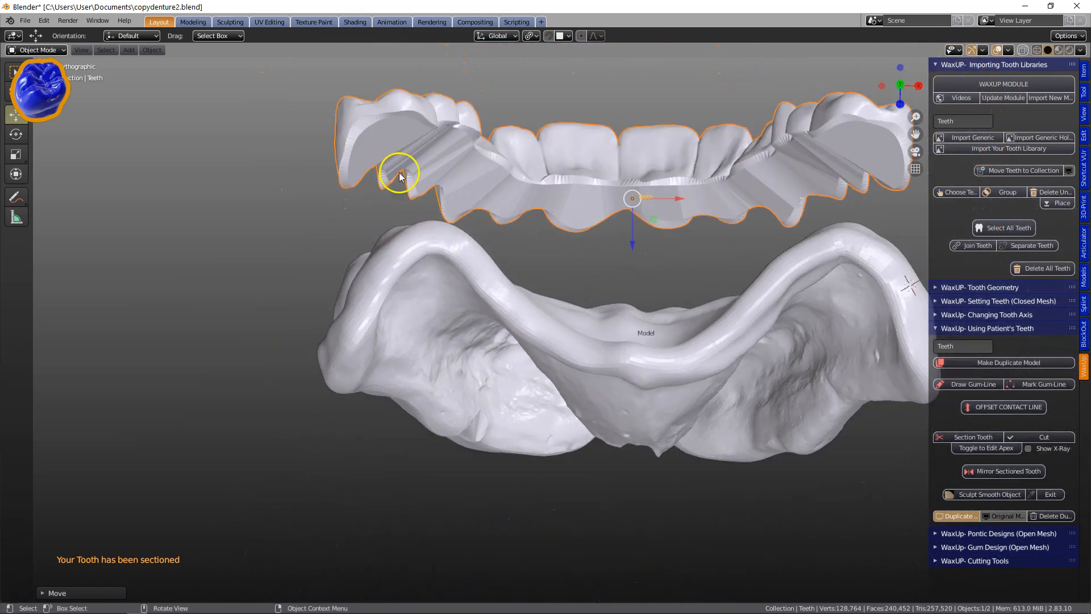
{"action": "middle_click_drag", "start_coordinate": [625, 202], "coordinate": [644, 225]}
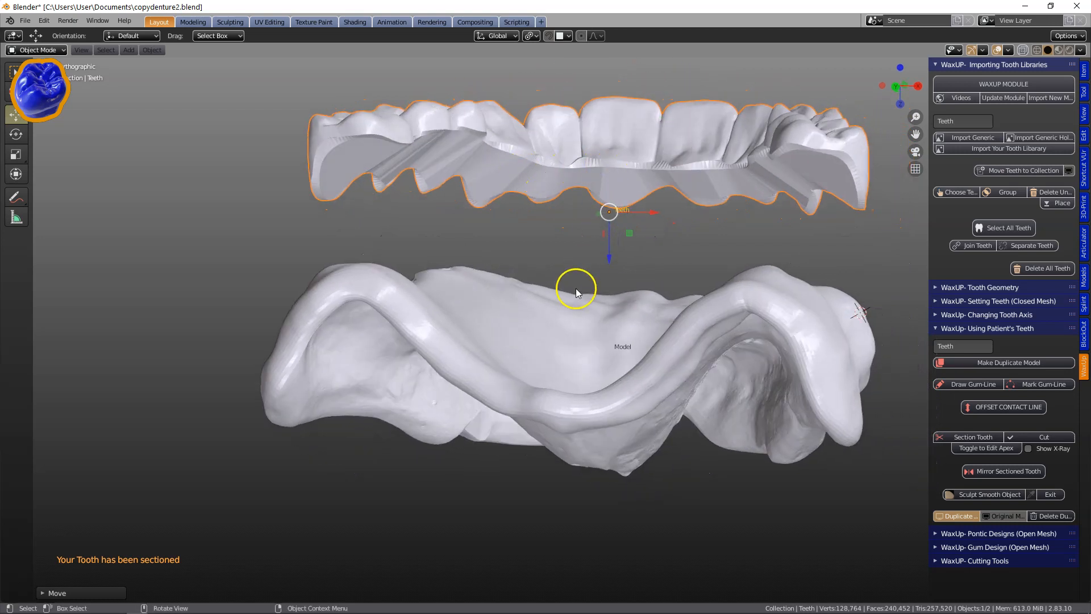
{"action": "middle_click_drag", "start_coordinate": [636, 202], "coordinate": [629, 323]}
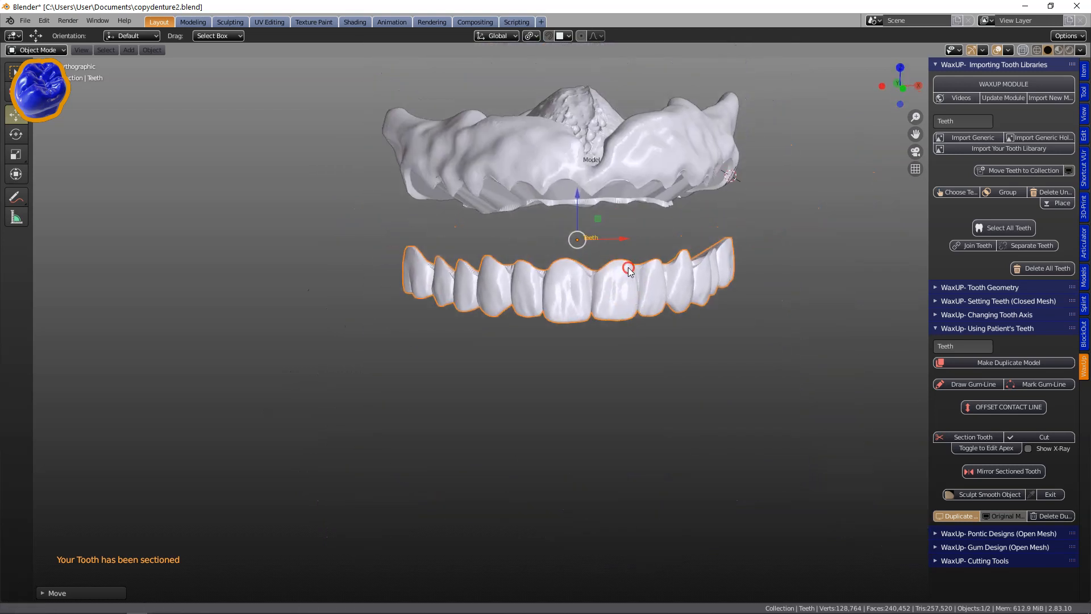